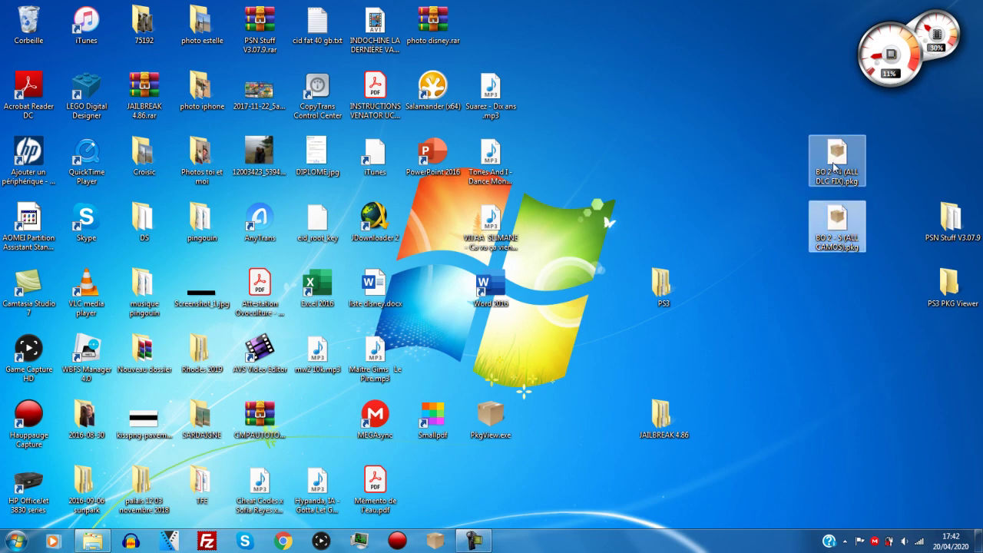
Open the PSN Stuff V3.07.9 folder on the desktop and launch psnstuff_x64.exe.
left_click(849, 139)
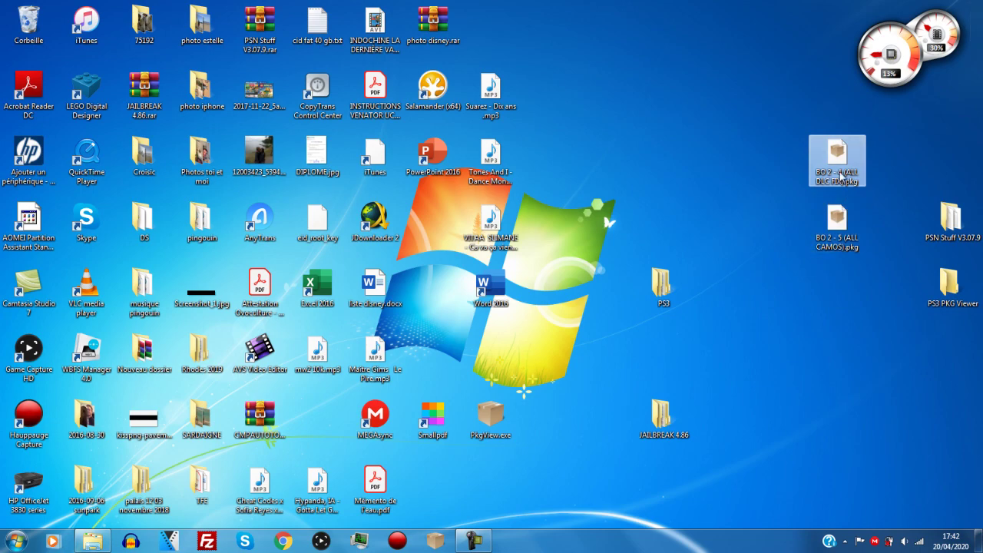
double_click(951, 220)
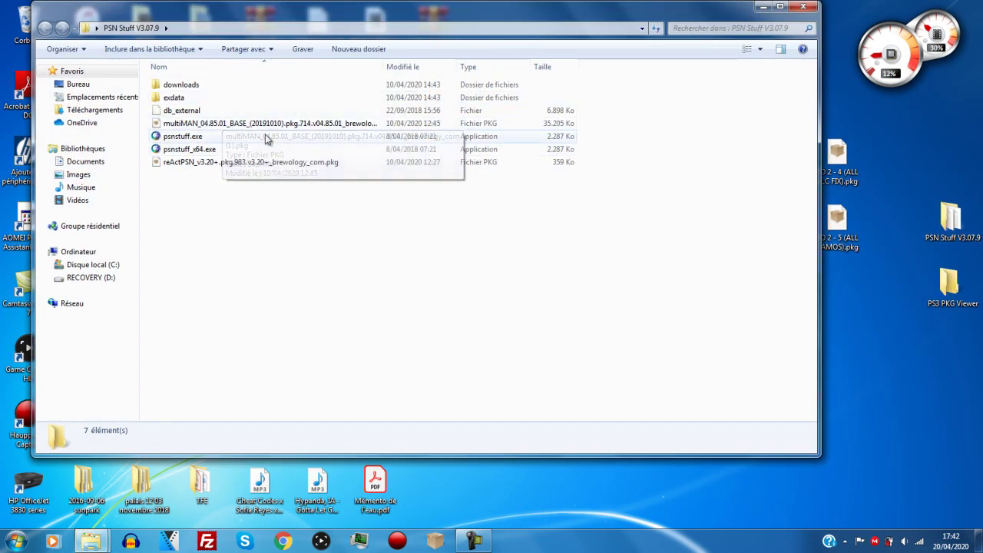
double_click(209, 151)
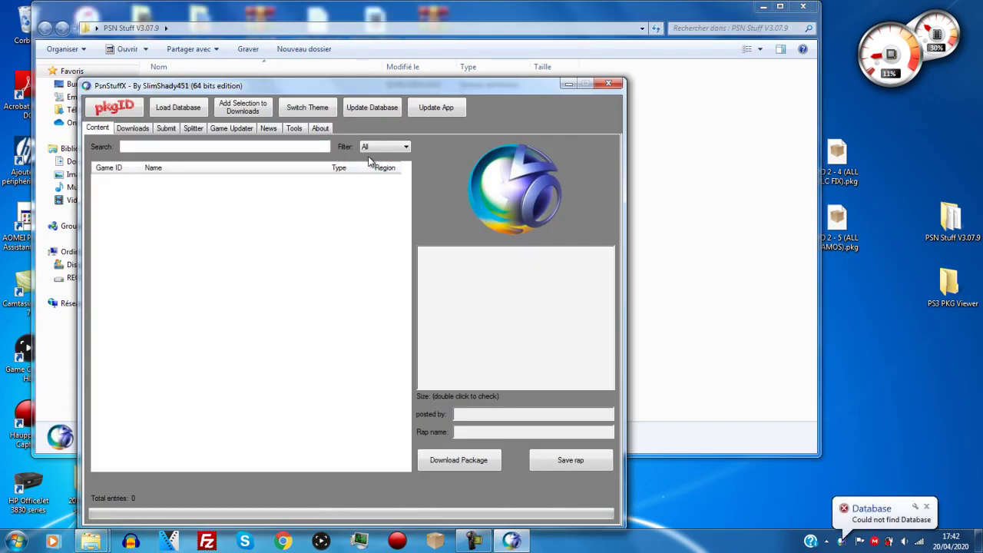
Load the db_external database into PsnStuffX and dismiss the resulting notification.
left_click(178, 108)
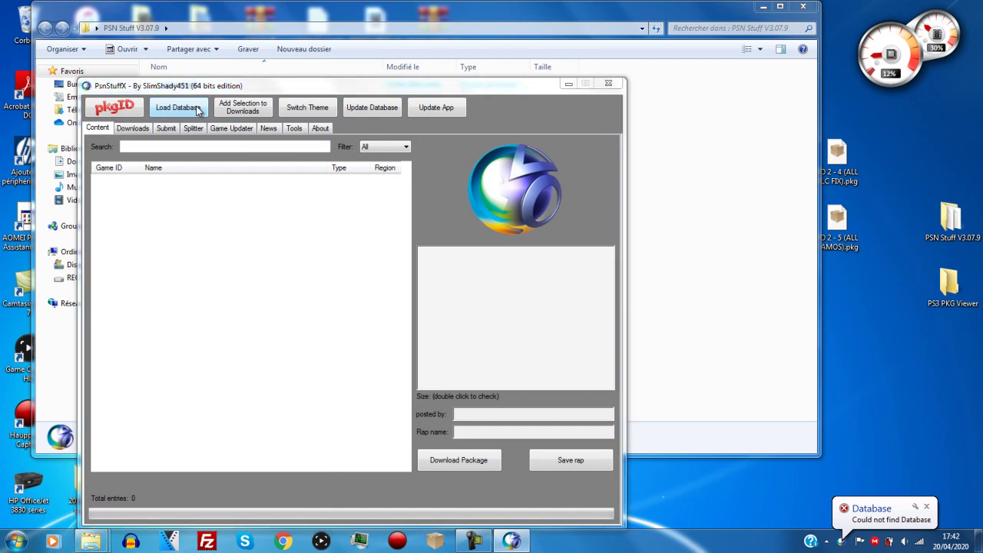
left_click(242, 207)
double_click(243, 207)
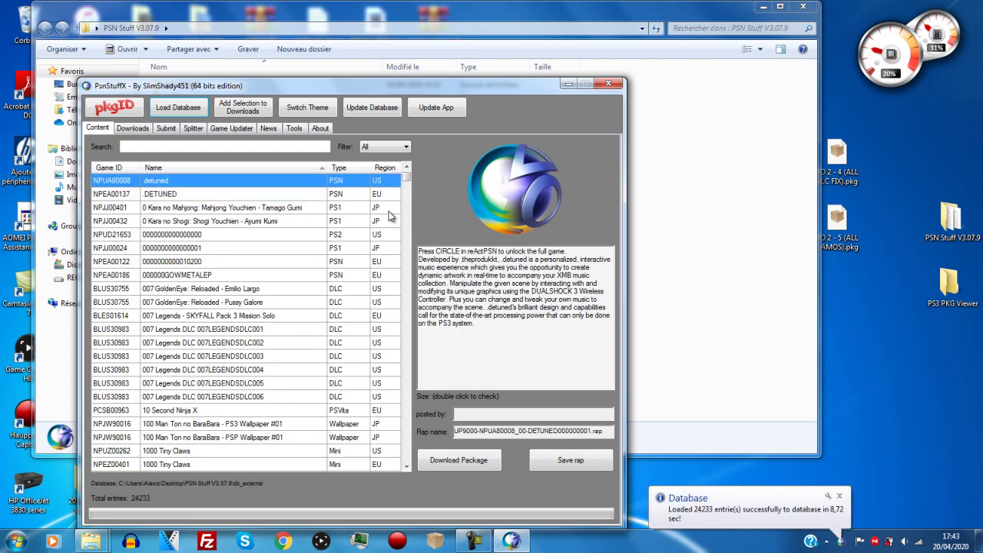
left_click(840, 497)
Search the database for BLES00683 and save the RAP file of the Modern Warfare 2 Stimulus Map Pack.
left_click(204, 147)
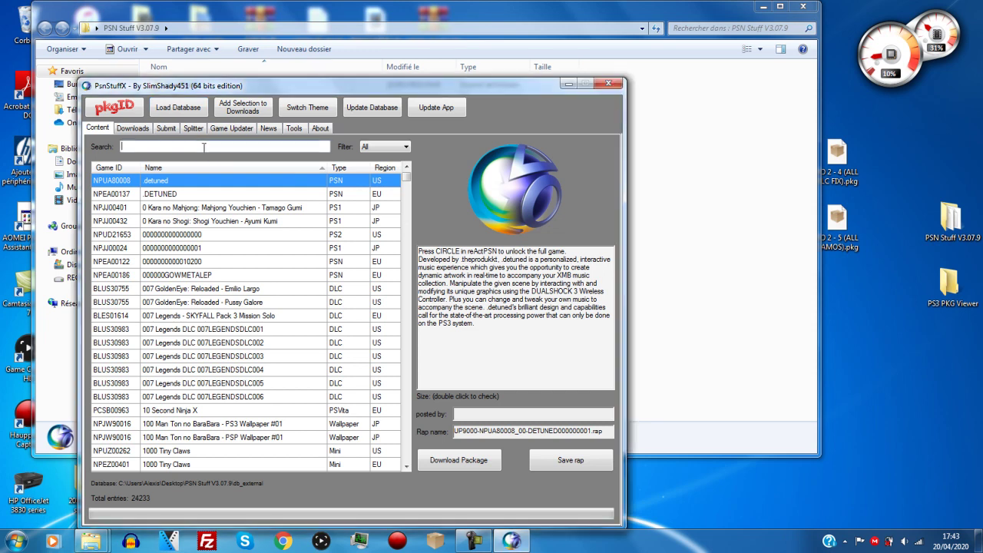
type("BLES00683")
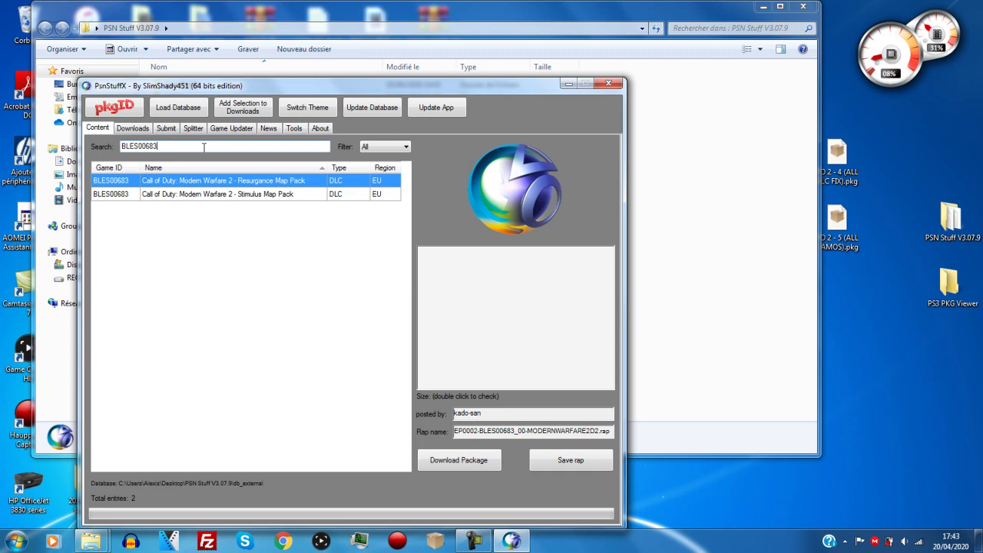
left_click(259, 197)
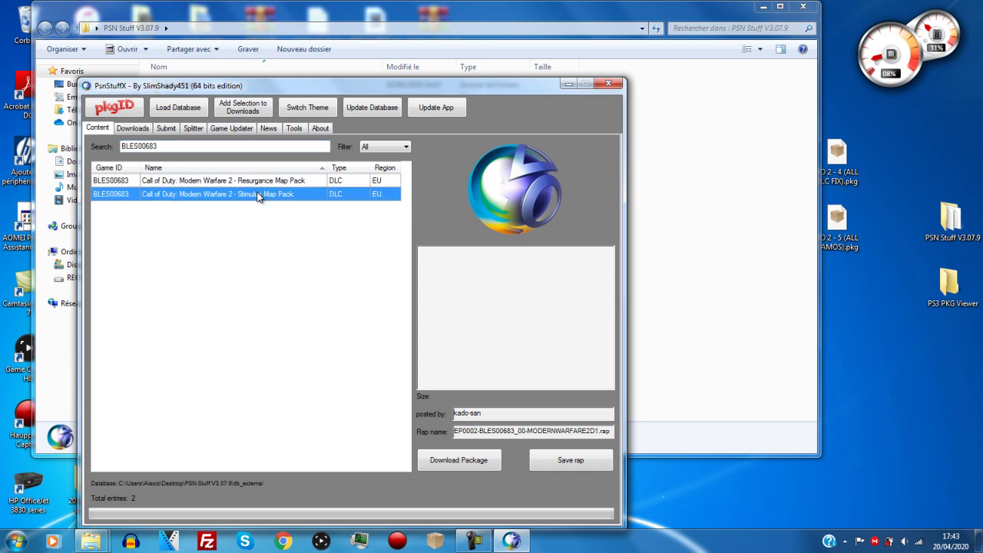
left_click(550, 461)
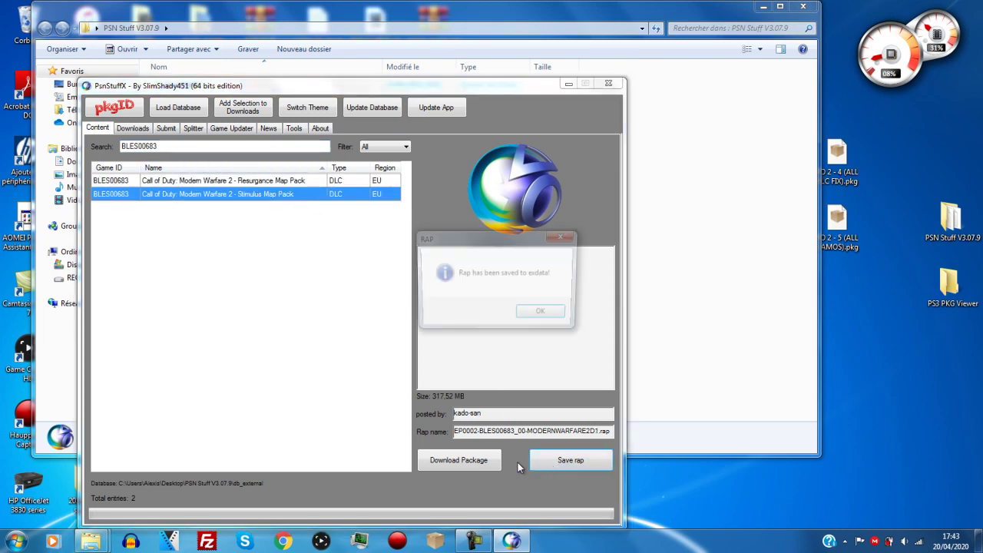
left_click(541, 315)
Save the RAP file of the Modern Warfare 2 Resurgance Map Pack.
left_click(289, 182)
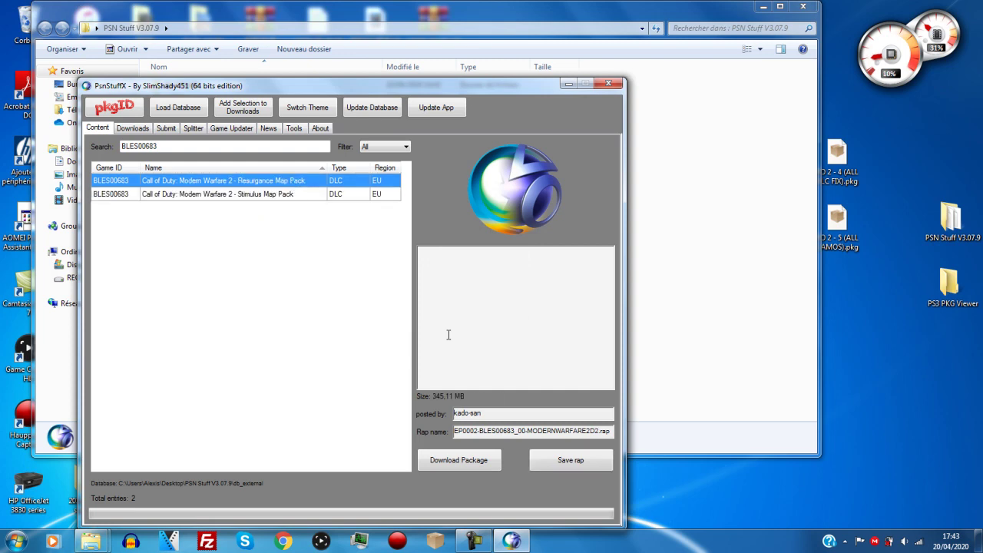
left_click(540, 459)
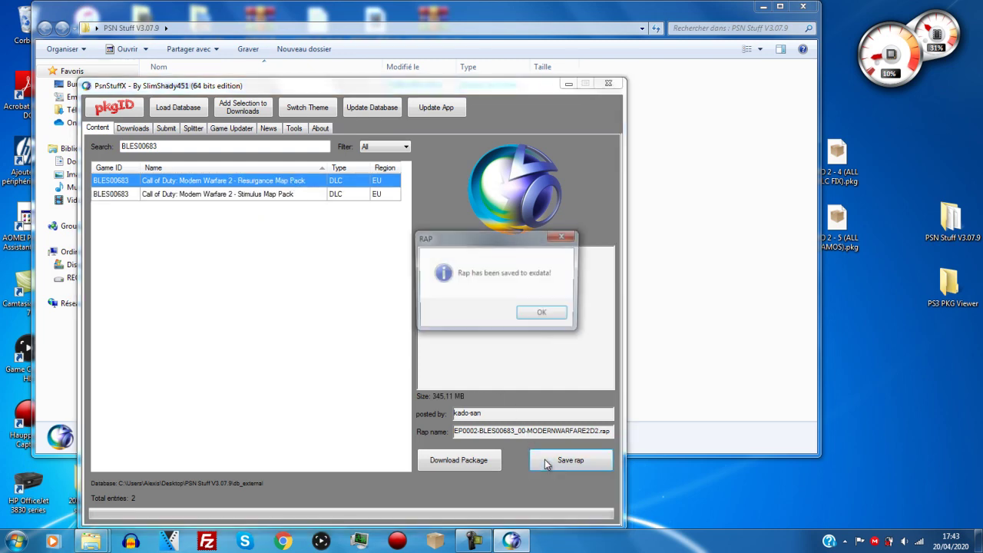
left_click(538, 313)
Add both Modern Warfare 2 map packs to the downloads and check the download list.
left_click(266, 195, "shift")
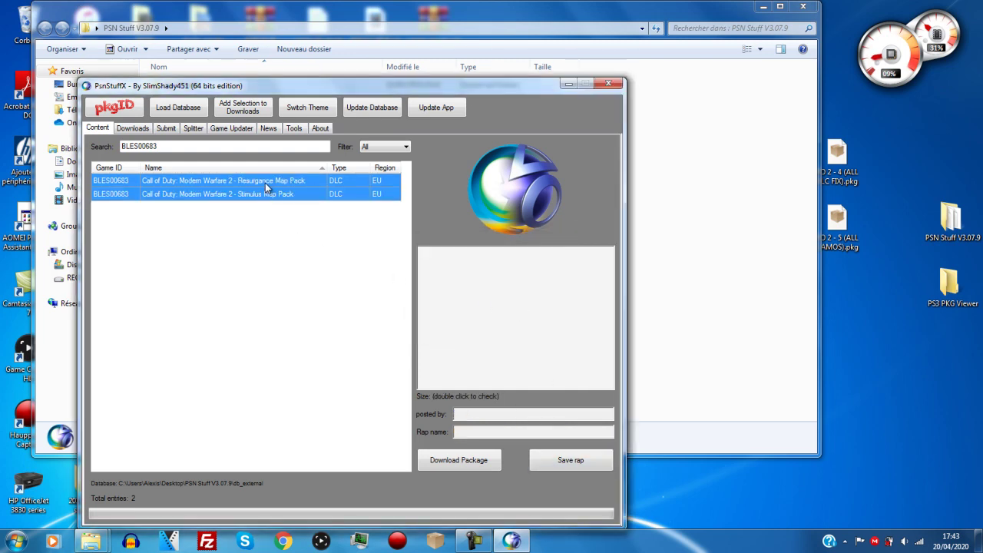
right_click(268, 185)
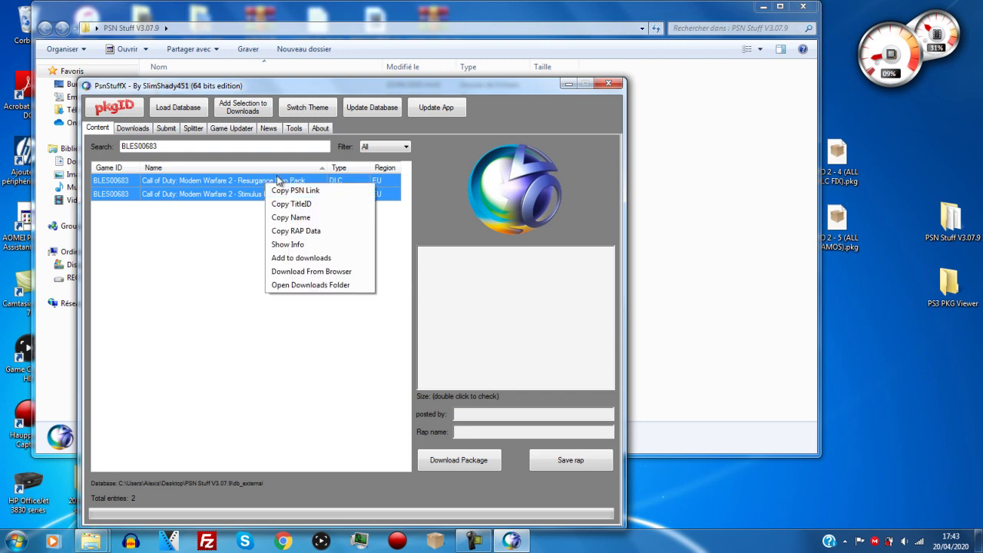
left_click(222, 271)
left_click(245, 109)
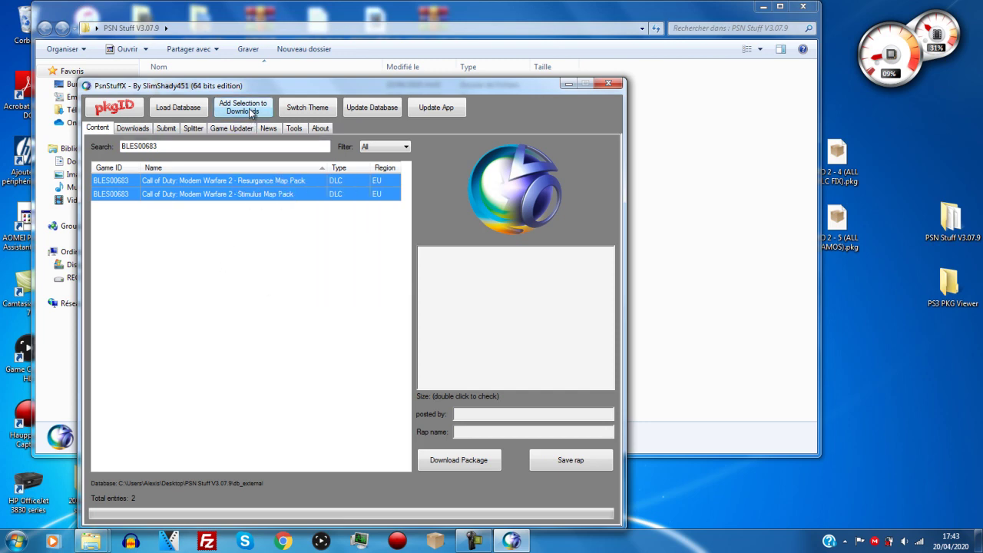
left_click(145, 130)
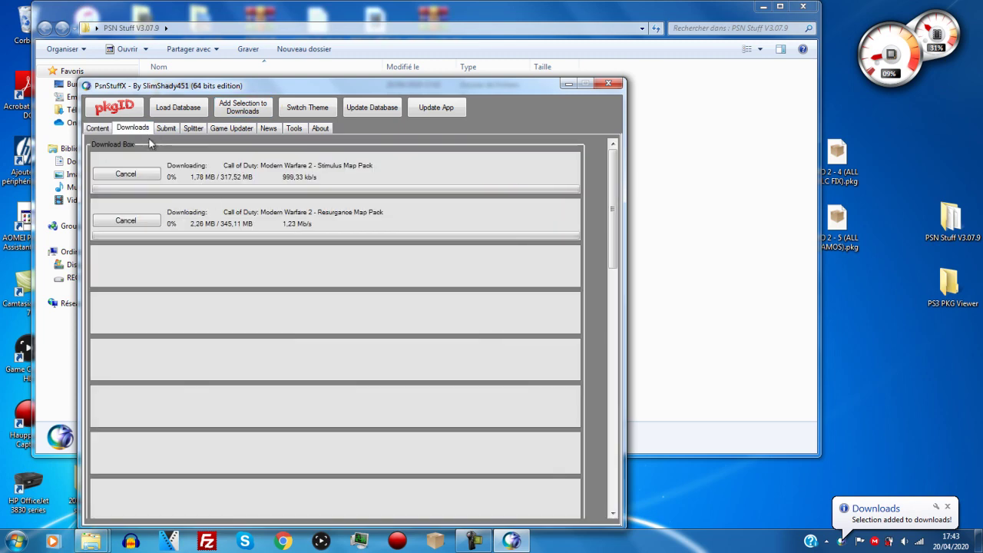
Return to the content list and search the database for BLES01717.
left_click(88, 130)
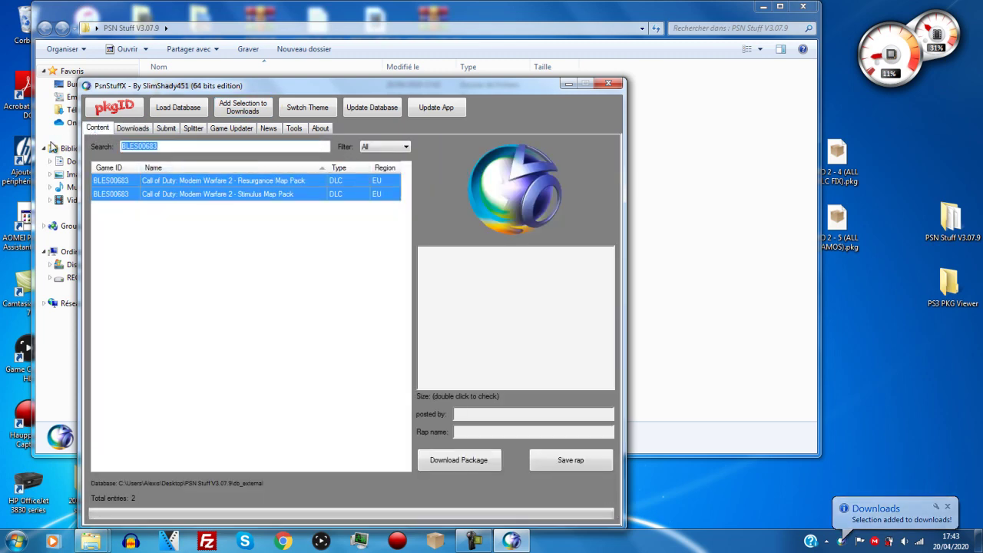
type("BLES0")
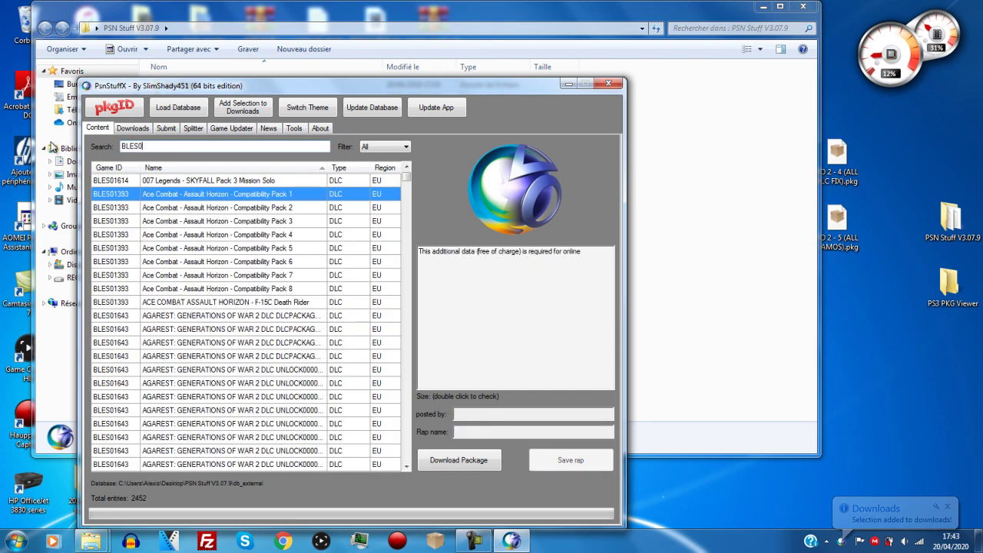
type("1717")
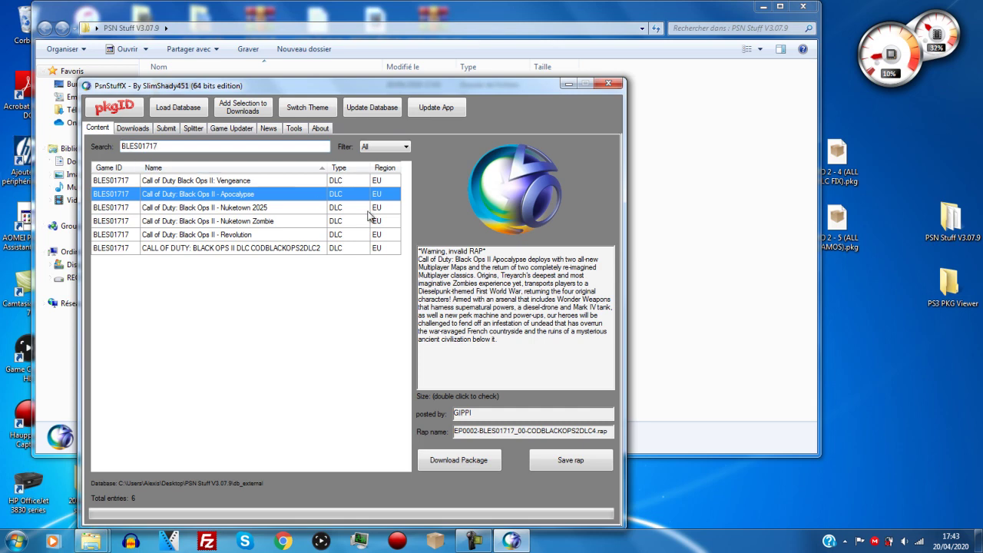
Add every Black Ops II DLC except Nuketown 2025 to the downloads and check the download list.
left_click_drag(227, 183, 261, 209)
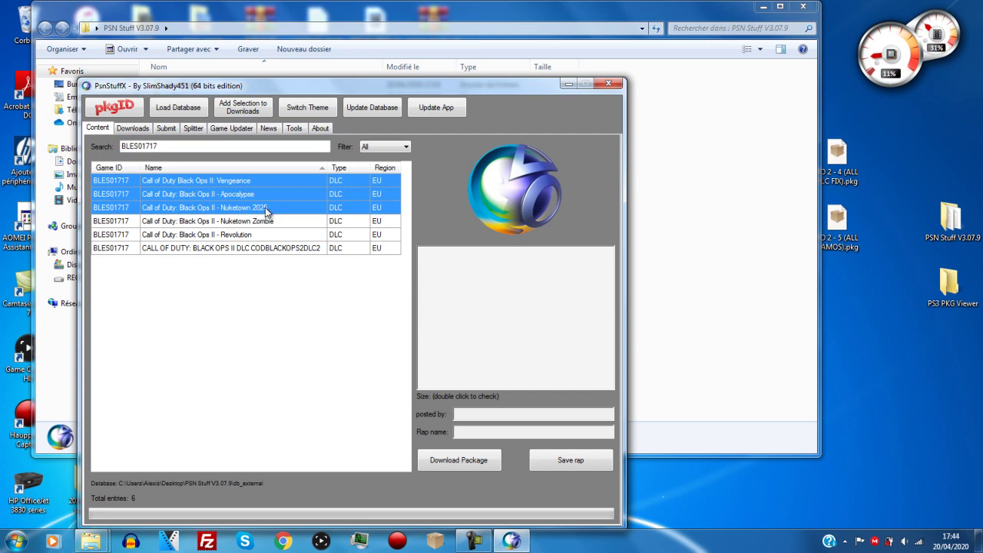
left_click(271, 209, "ctrl")
left_click(268, 221, "ctrl")
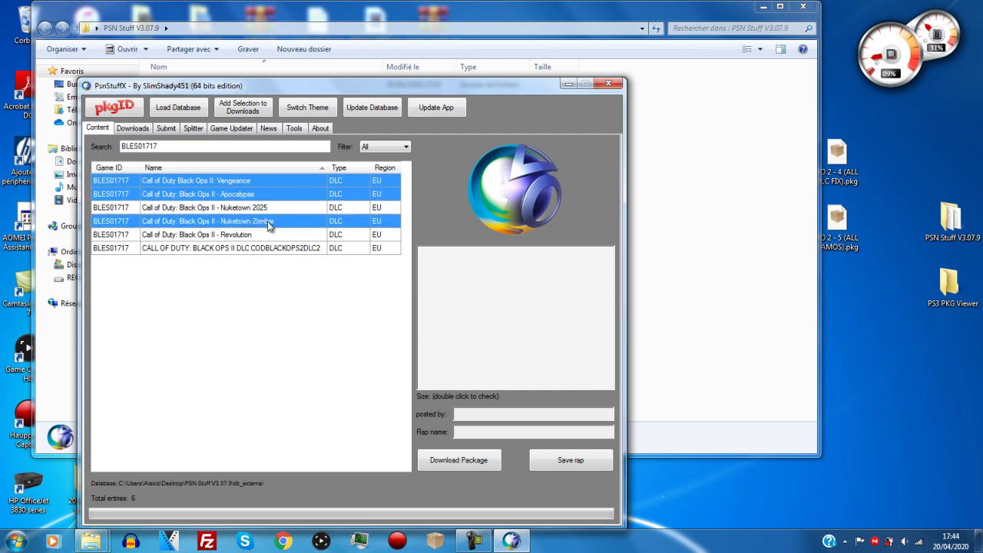
left_click(256, 238, "ctrl")
left_click(235, 248, "ctrl")
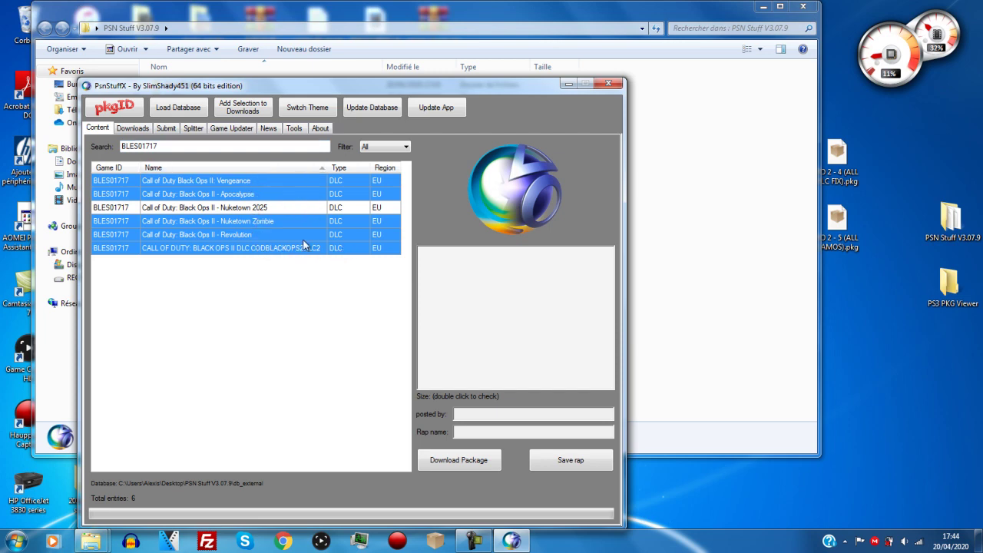
left_click(243, 107)
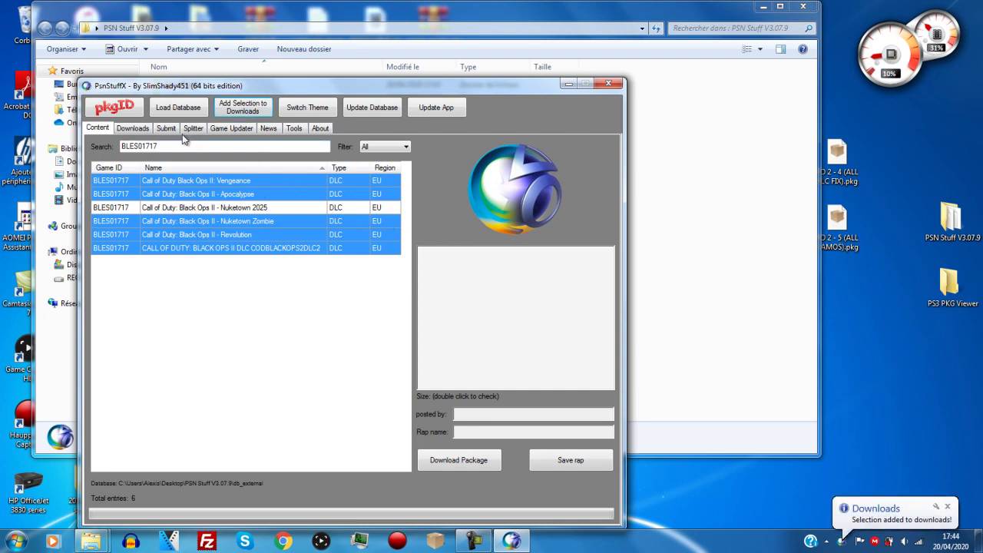
left_click(133, 129)
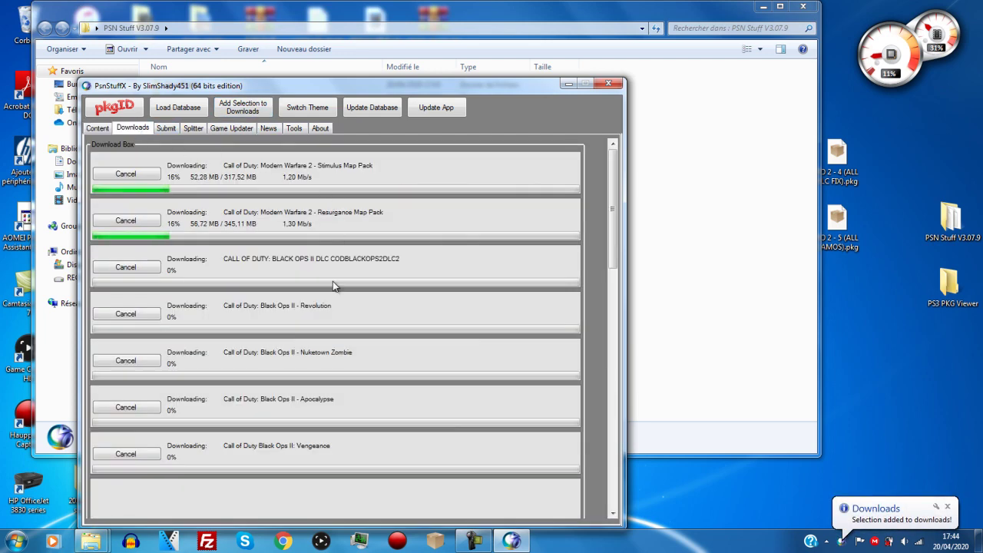
Close the PSN Stuff V3.07.9 folder window and reposition the PsnStuffX window on the desktop.
left_click(565, 79)
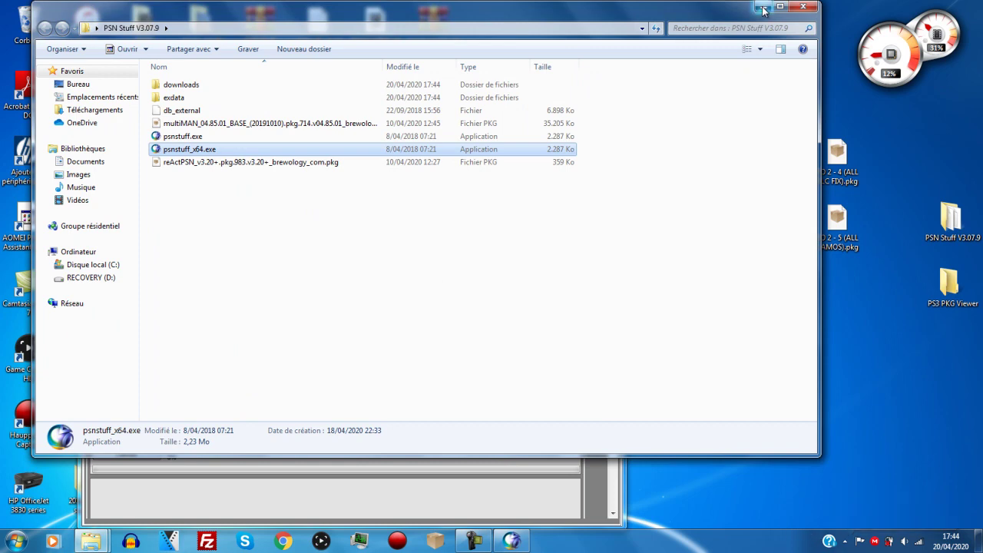
left_click(807, 9)
left_click_drag(507, 84, 538, 57)
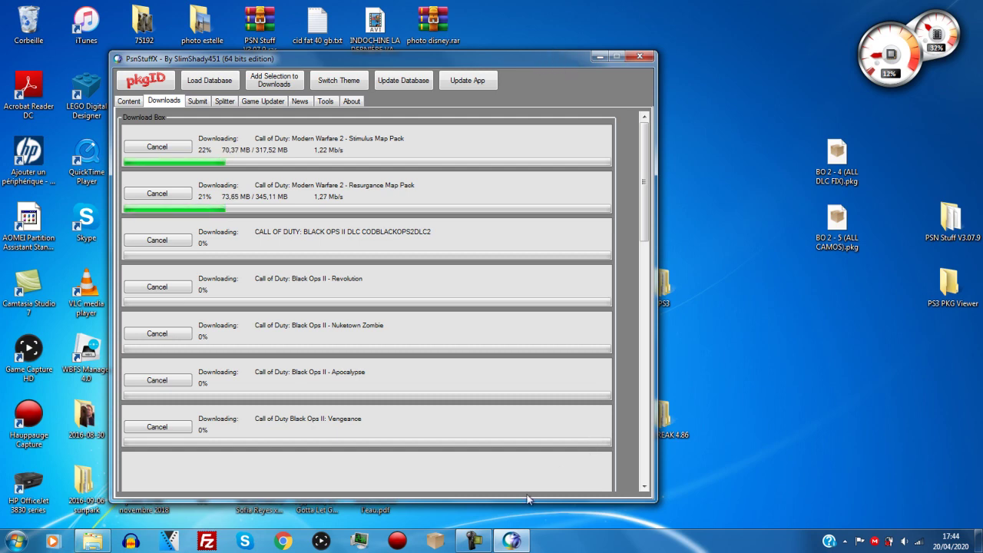
left_click(474, 541)
left_click(930, 480)
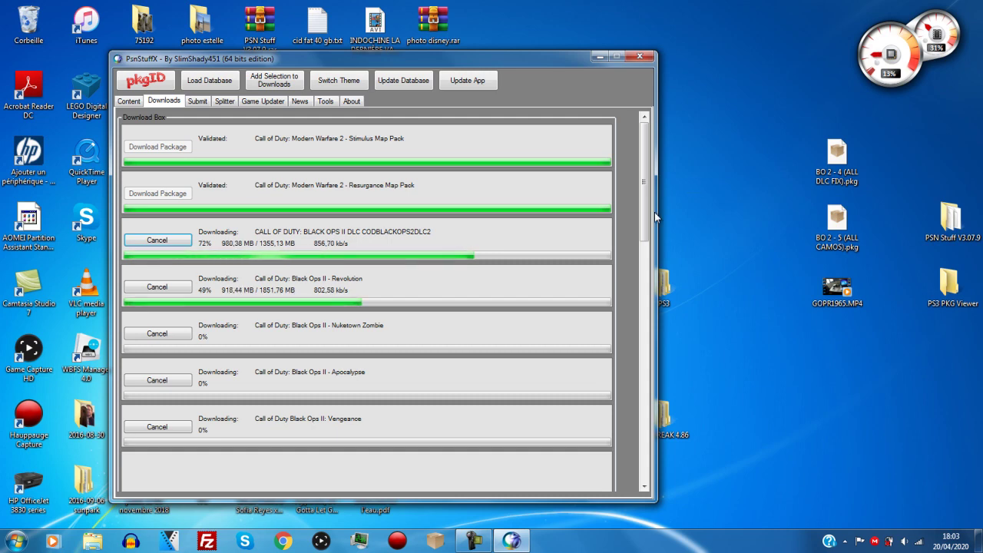
Minimize PsnStuffX, open the downloads folder inside PSN Stuff V3.07.9 and widen its name column to show the full file names.
left_click(596, 56)
left_click(606, 105)
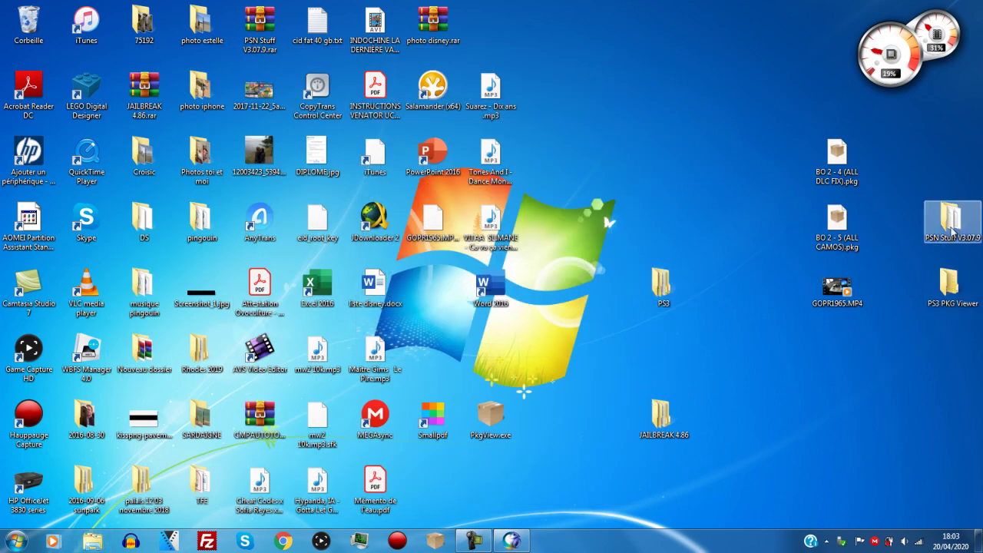
double_click(951, 223)
double_click(192, 128)
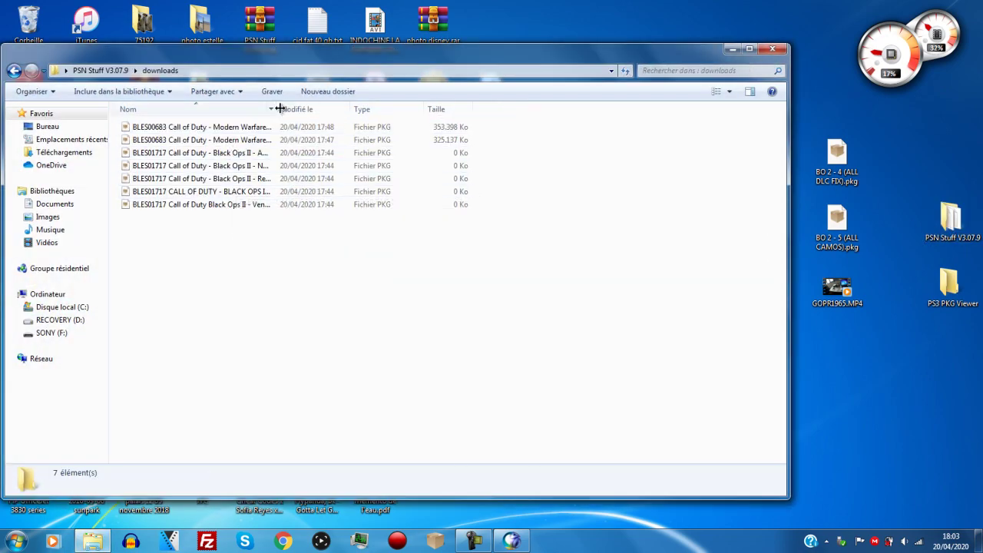
left_click_drag(276, 109, 400, 106)
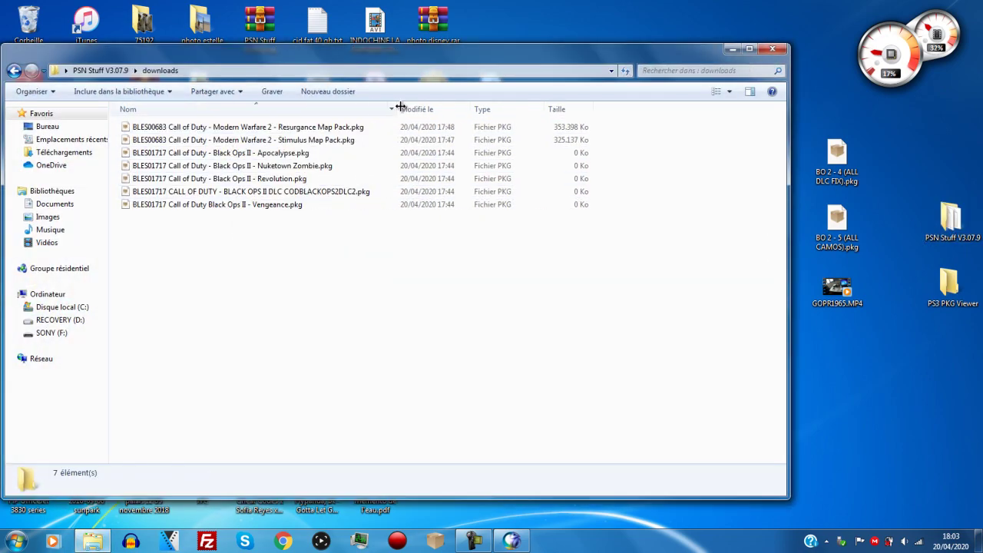
Copy the Modern Warfare 2 Resurgance and Stimulus Map Pack PKG files to the SONY (F:) drive.
left_click(296, 129)
left_click(261, 140, "shift")
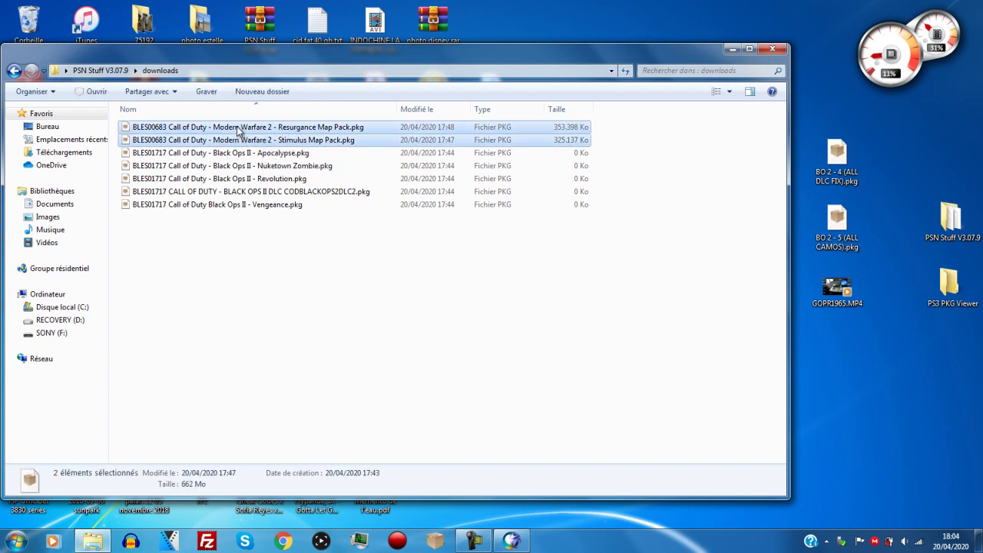
left_click_drag(238, 133, 51, 338)
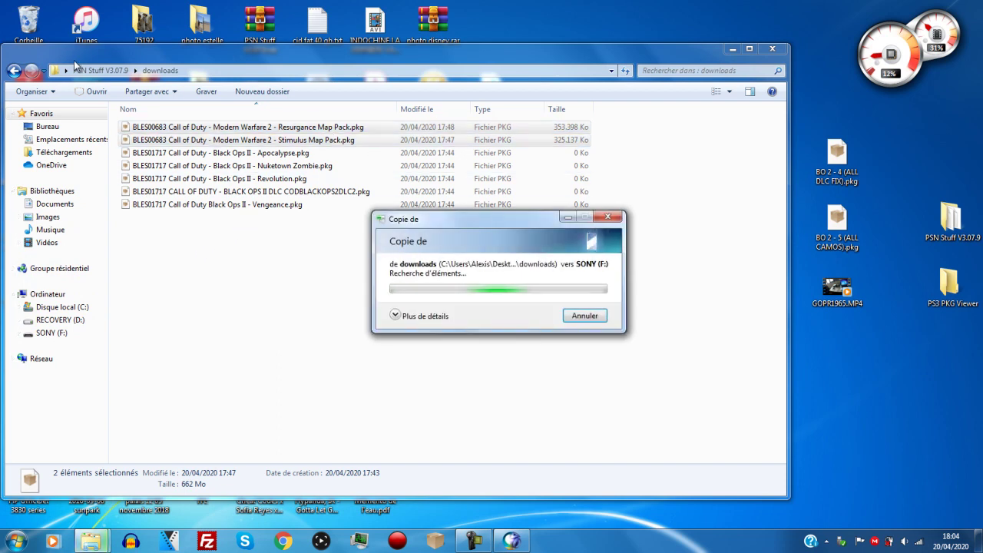
Open the exdata folder in PSN Stuff V3.07.9 and widen its name column to examine the RAP files.
left_click(90, 70)
double_click(154, 140)
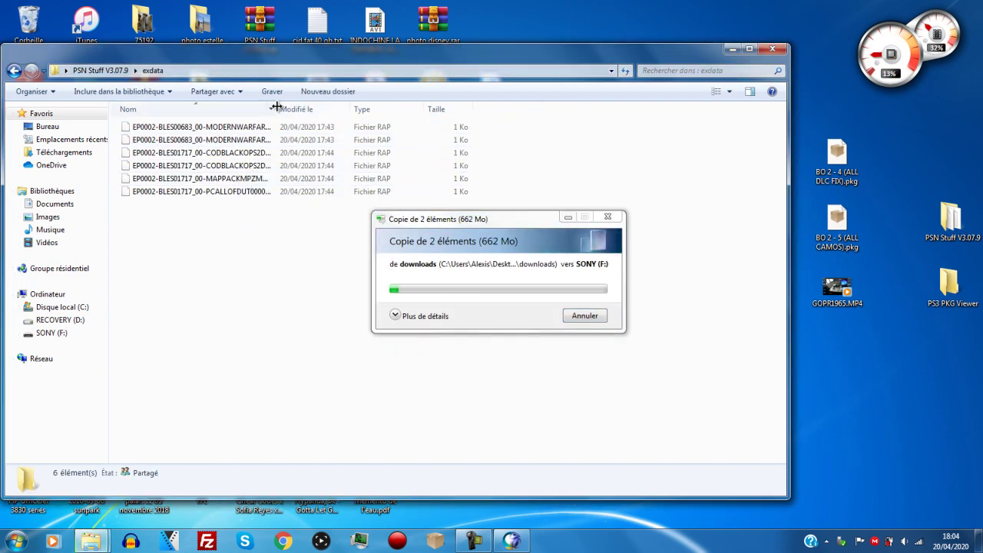
left_click_drag(277, 106, 375, 106)
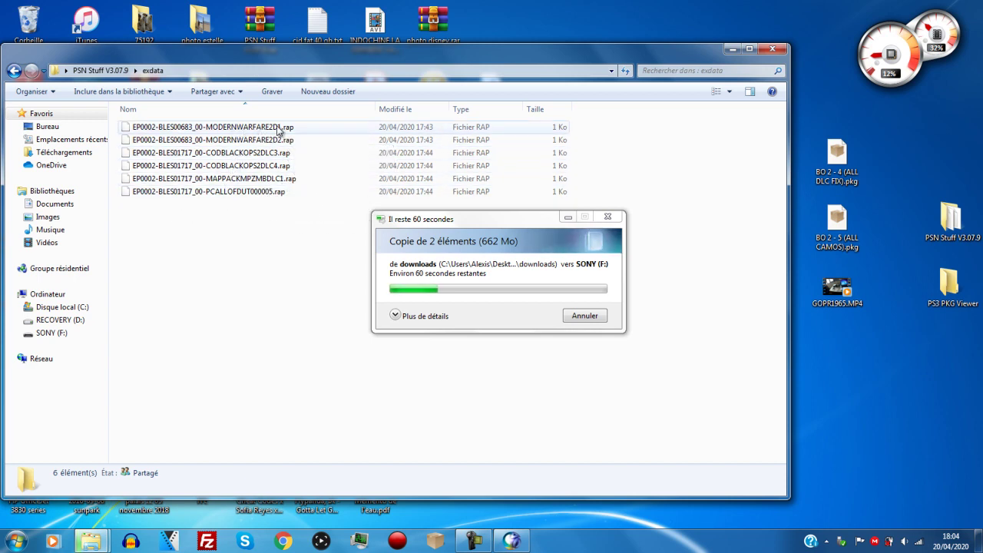
Copy the exdata folder from PSN Stuff V3.07.9 to the SONY (F:) drive.
left_click(103, 71)
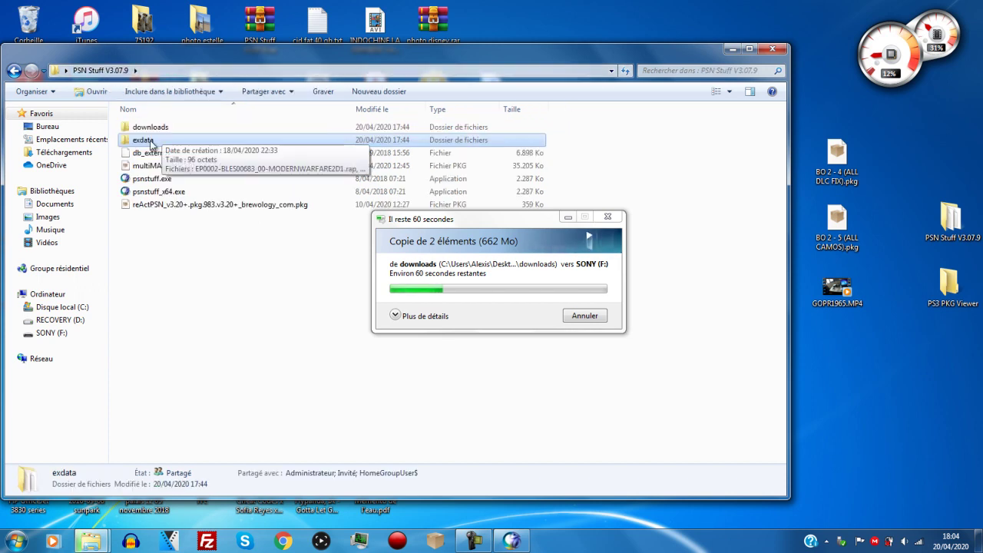
right_click(151, 143)
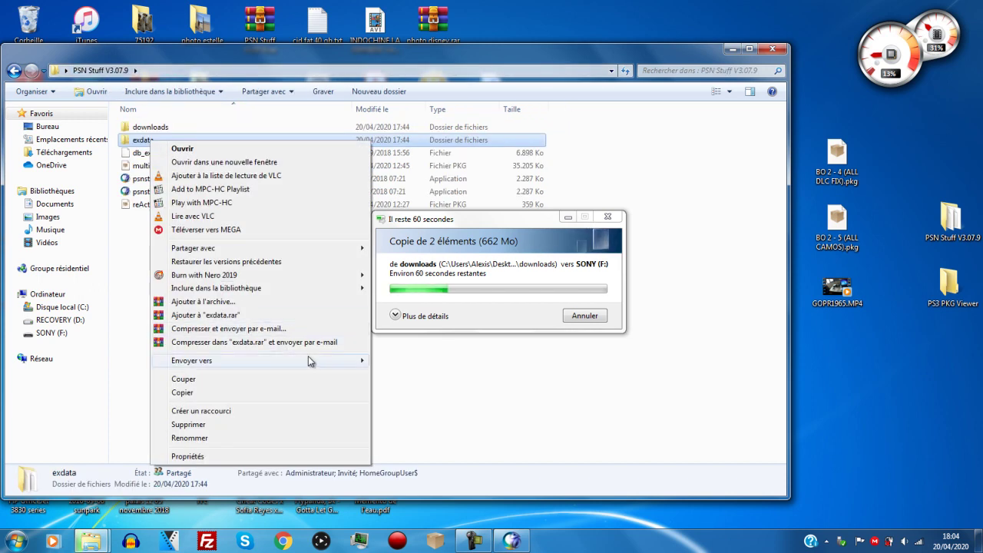
mouse_move(314, 362)
left_click(393, 468)
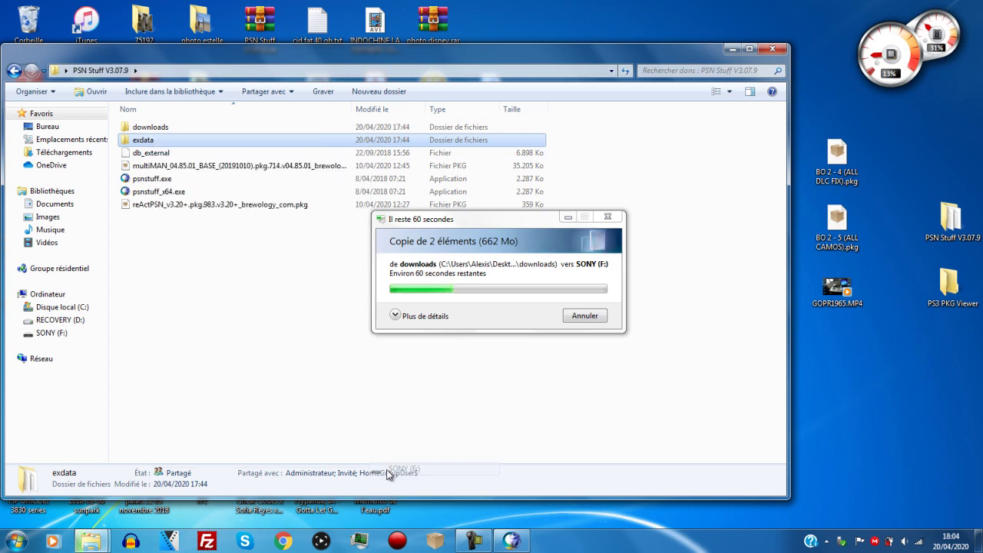
left_click(537, 384)
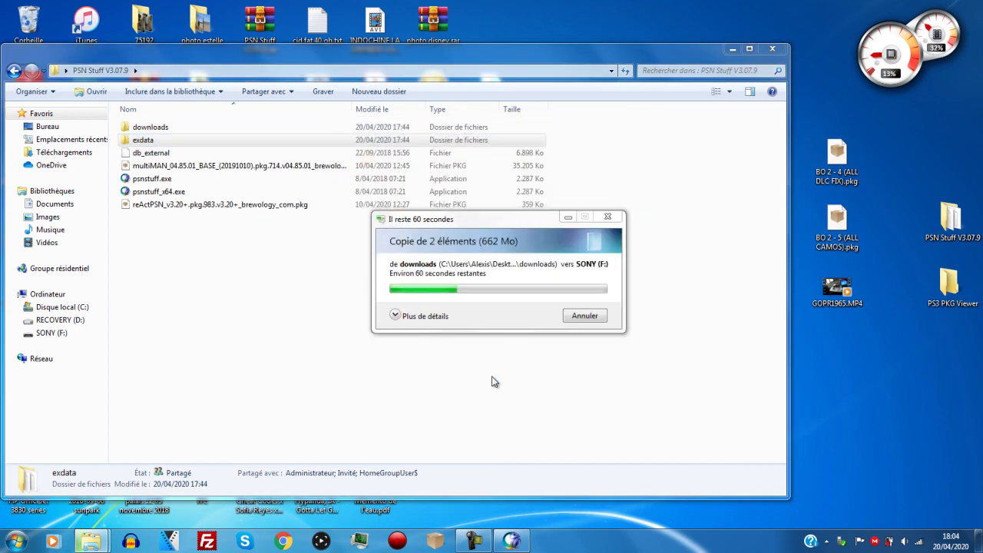
Permanently delete the four BLES01717 Black Ops II RAP files from the exdata folder on SONY (F:).
left_click(54, 333)
double_click(146, 139)
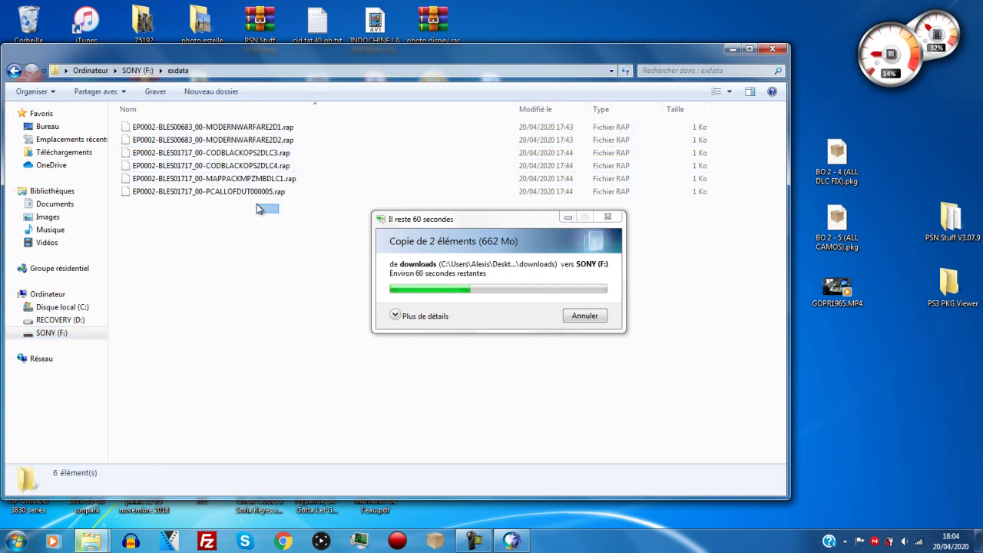
left_click_drag(279, 212, 239, 159)
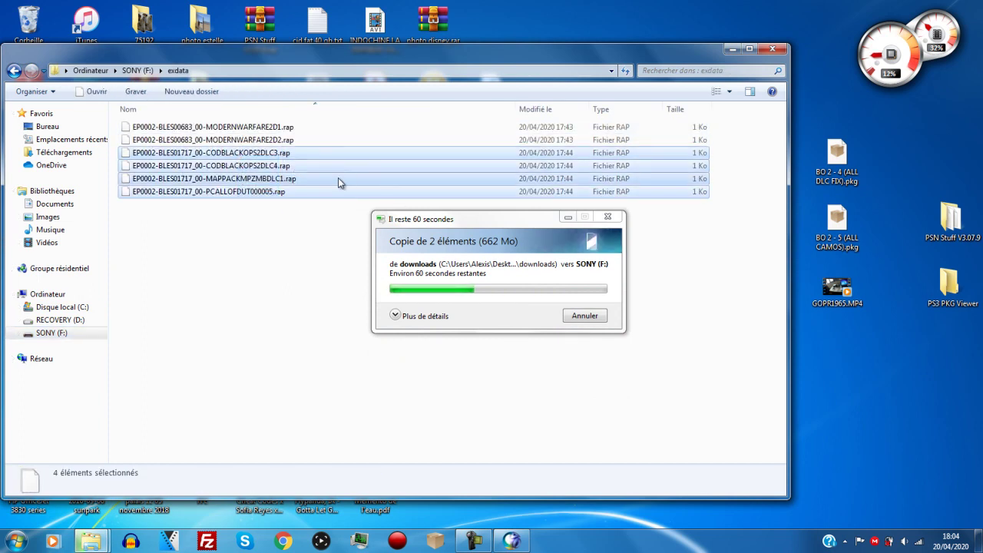
key("Delete")
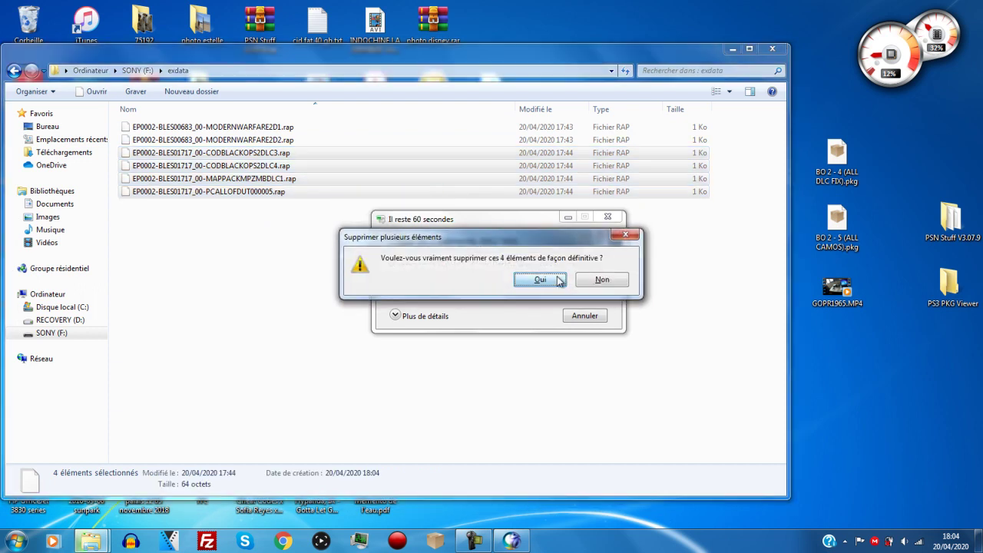
left_click(558, 279)
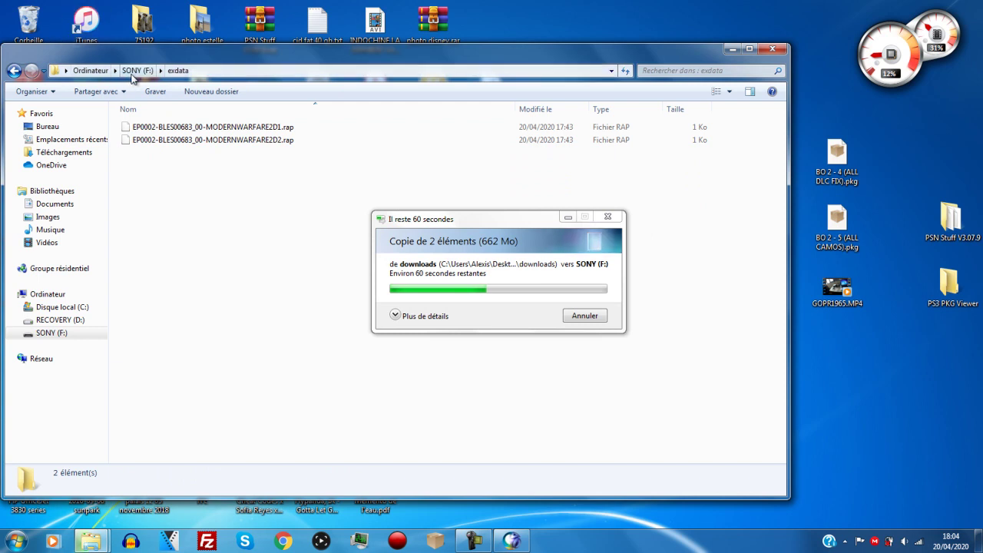
Copy BO 2 - 4 (ALL DLC FIX).pkg and BO 2 - 5 (ALL CAMOS).pkg from the desktop to the SONY (F:) root and close the folder window.
left_click(132, 73)
left_click_drag(876, 103, 822, 232)
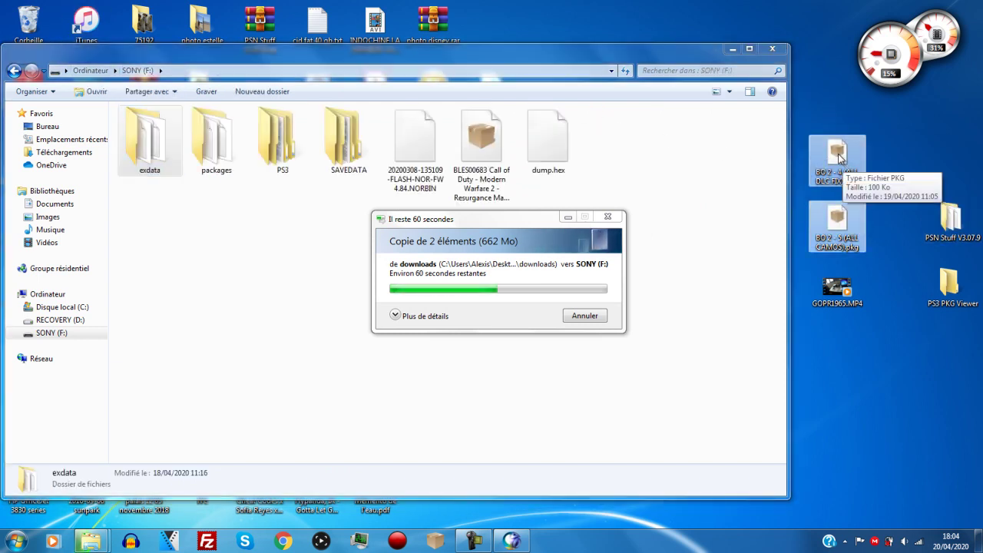
left_click_drag(833, 157, 715, 257)
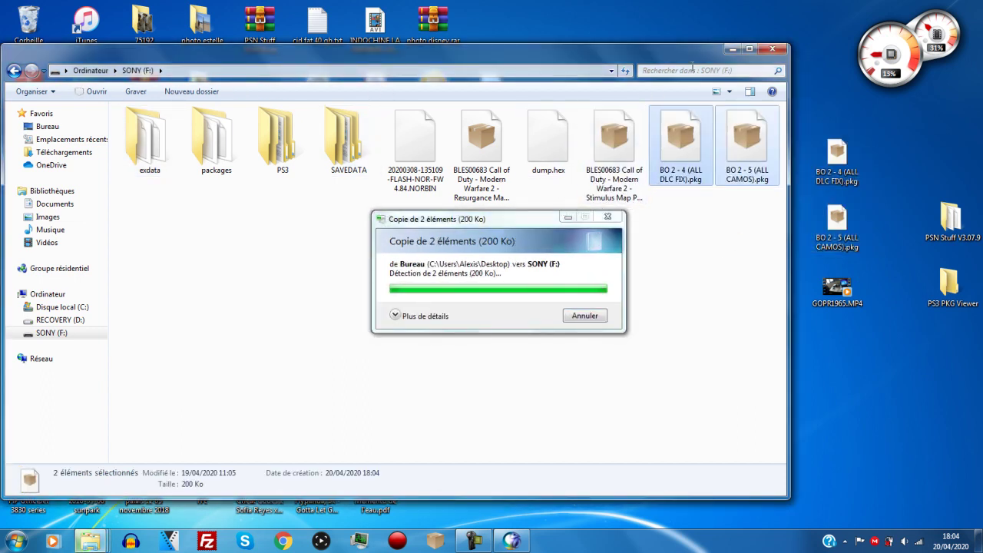
left_click(773, 49)
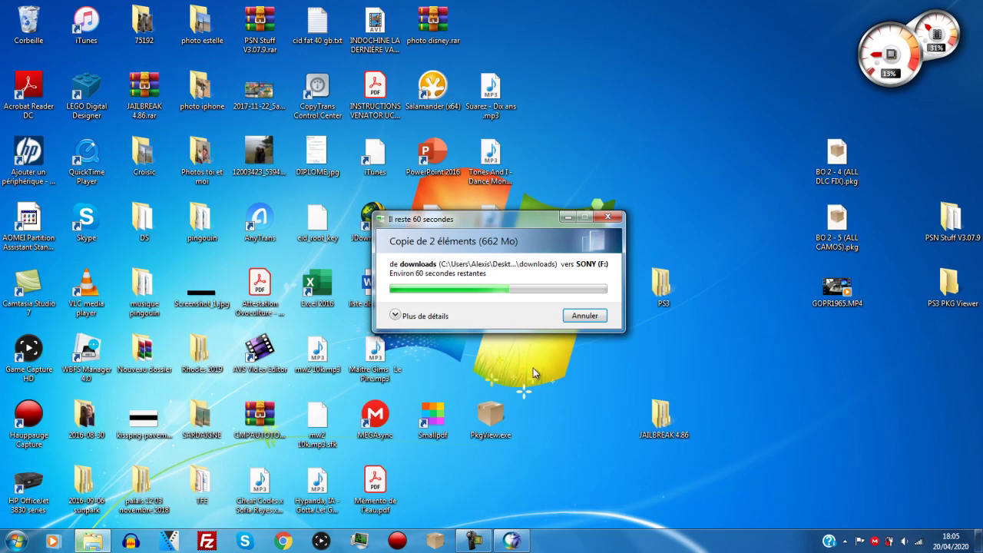
Check the download progress in PsnStuffX and examine the reActPSN package in the PSN Stuff V3.07.9 folder.
left_click(498, 539)
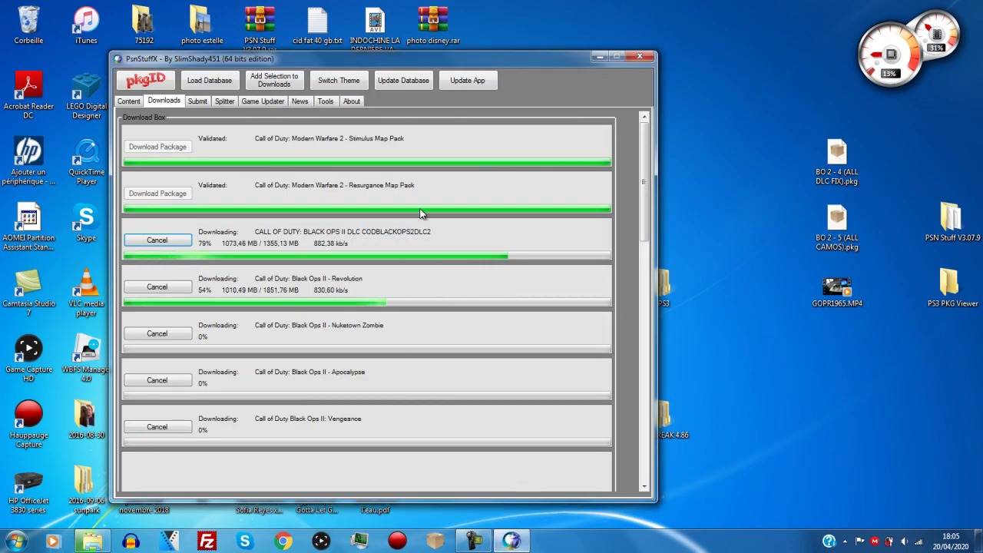
left_click(599, 56)
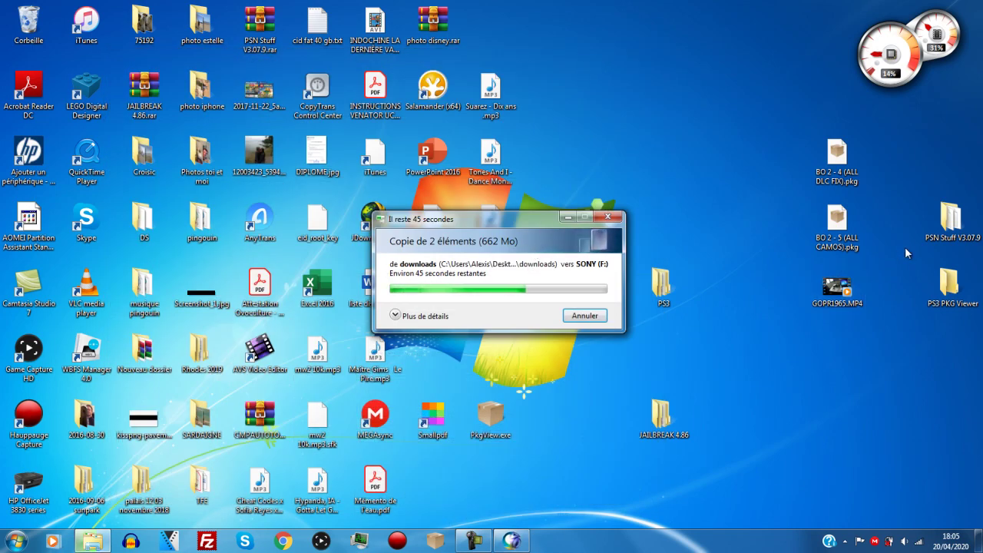
double_click(951, 221)
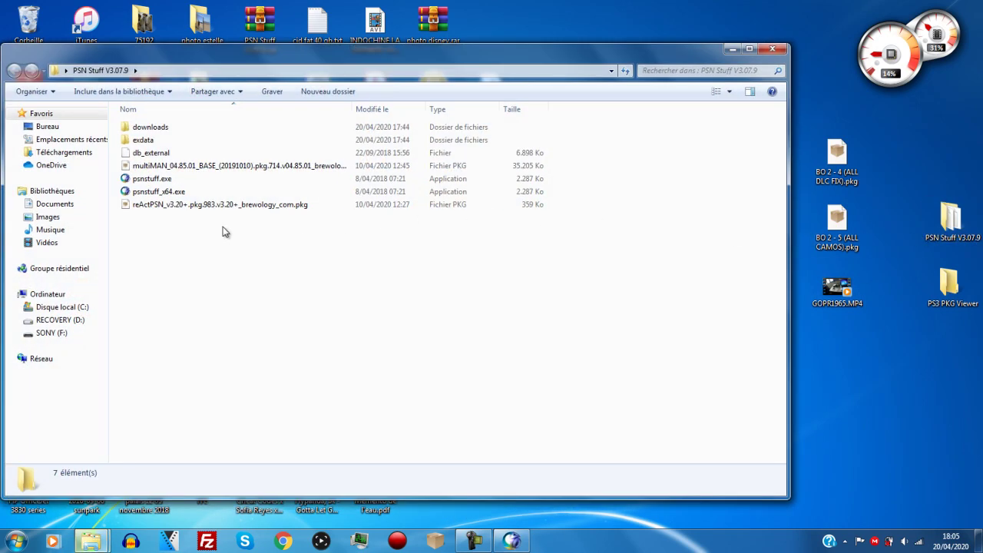
left_click(165, 209)
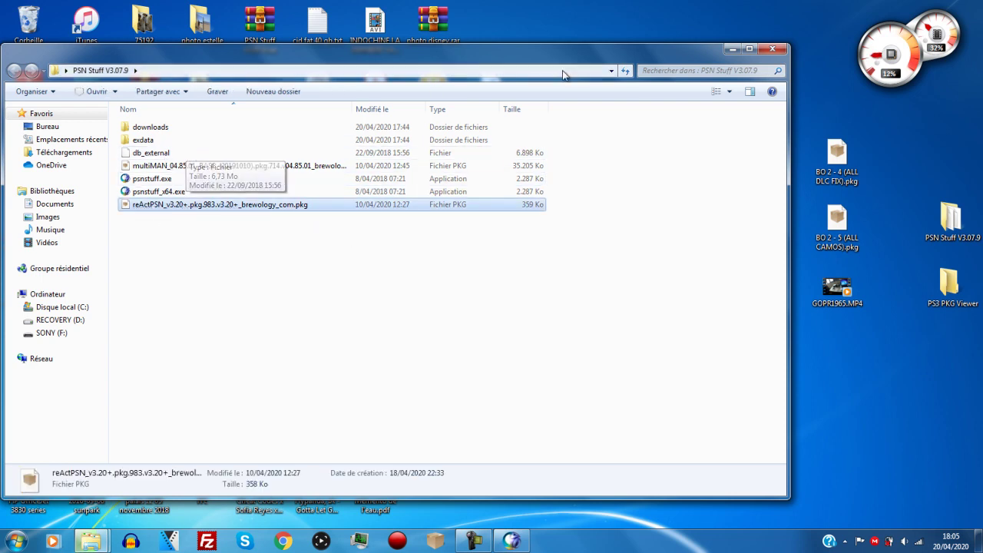
left_click(772, 50)
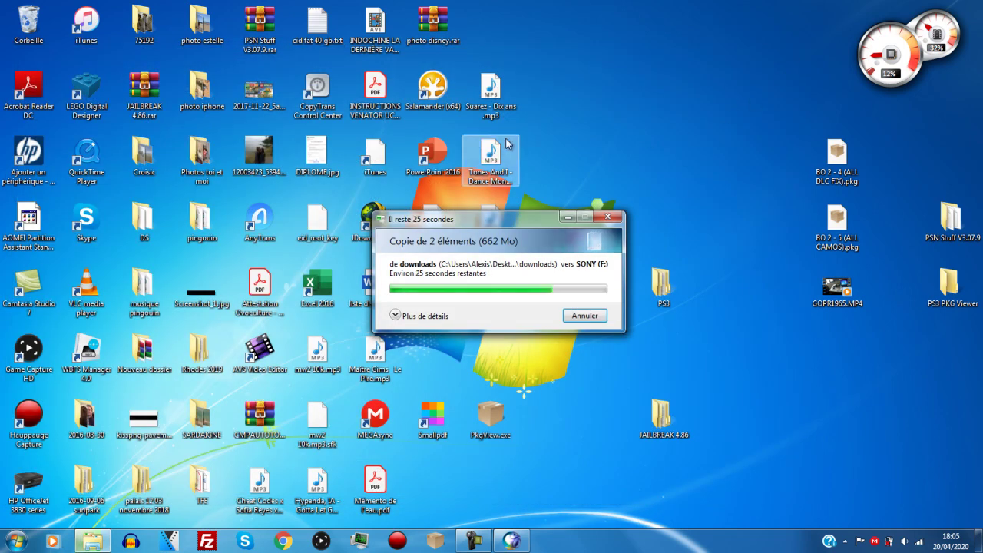
Expand the file copy details and bring the copy window in front of Hauppauge Capture to follow the transfer.
left_click(429, 320)
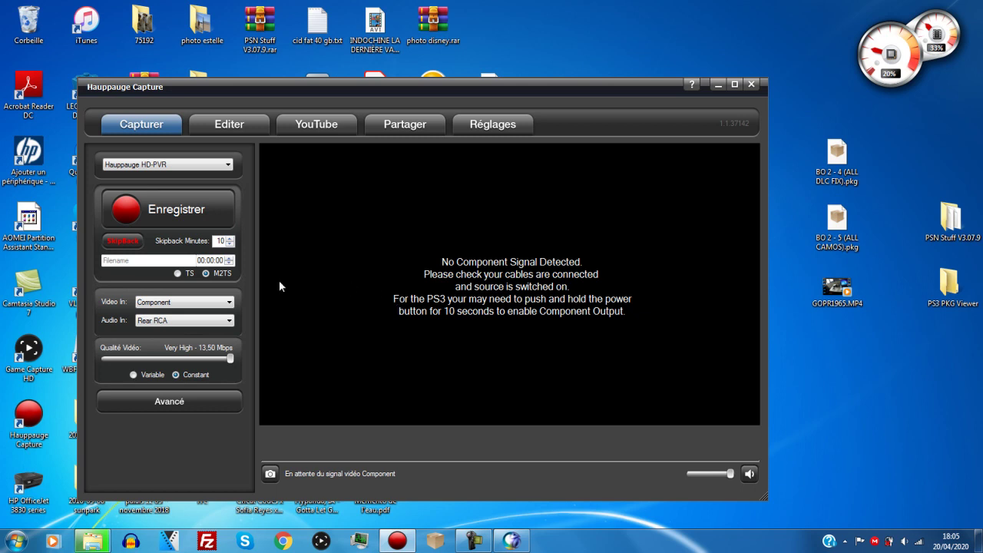
mouse_move(93, 541)
left_click(98, 481)
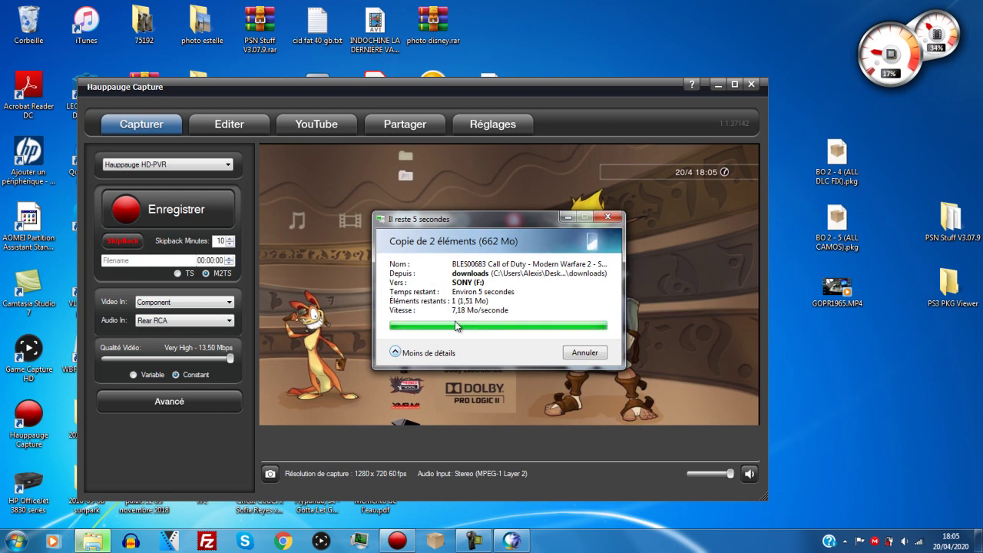
Safely eject the USB drive holding the copied packages.
left_click(845, 541)
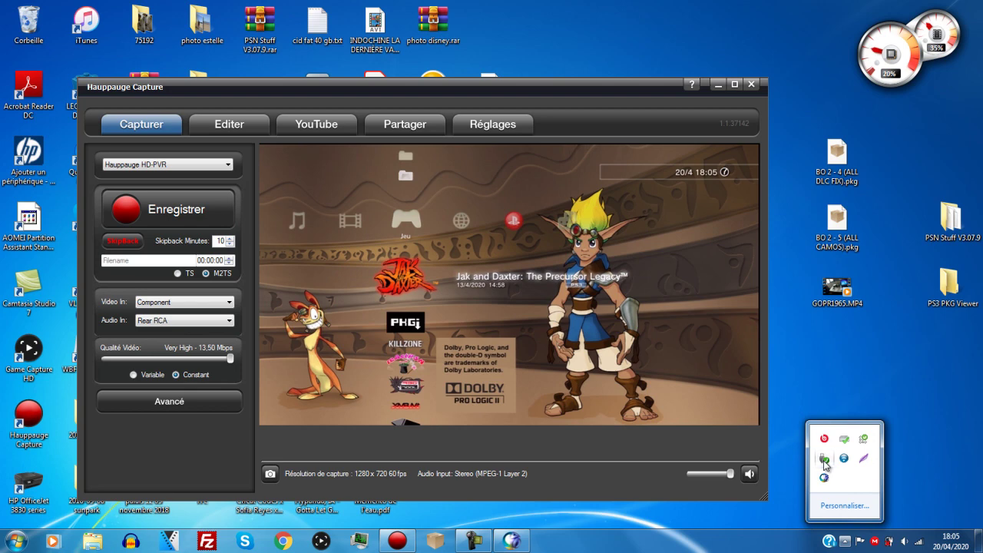
left_click(825, 464)
left_click(856, 481)
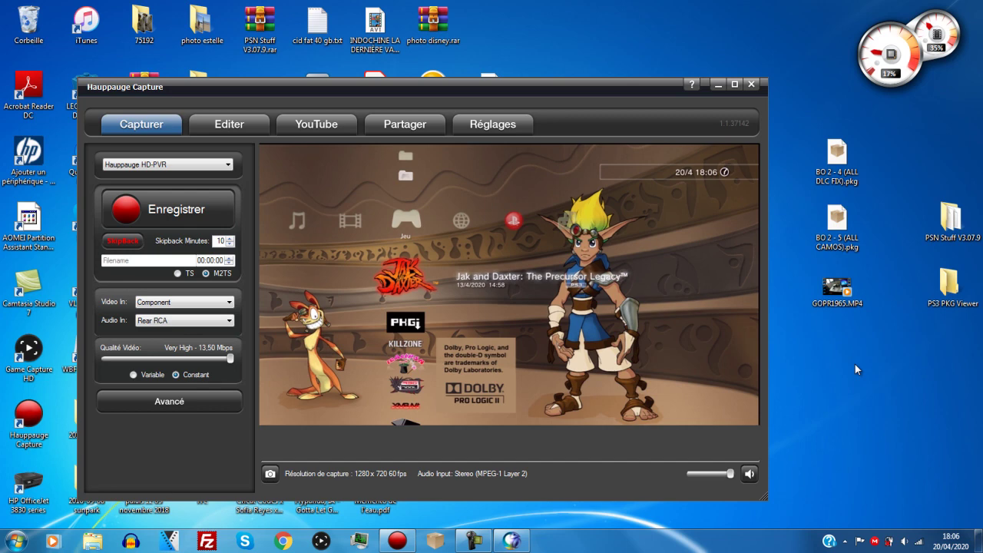
Enlarge the Hauppauge Capture window to watch the Modern Warfare 2 packages install on the PS3, and minimize it when done.
left_click(734, 86)
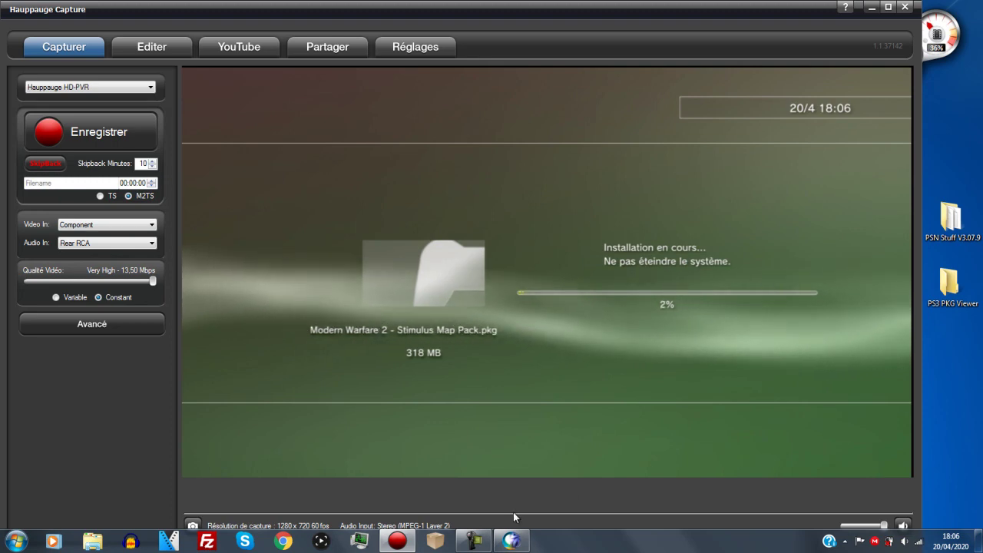
left_click(474, 541)
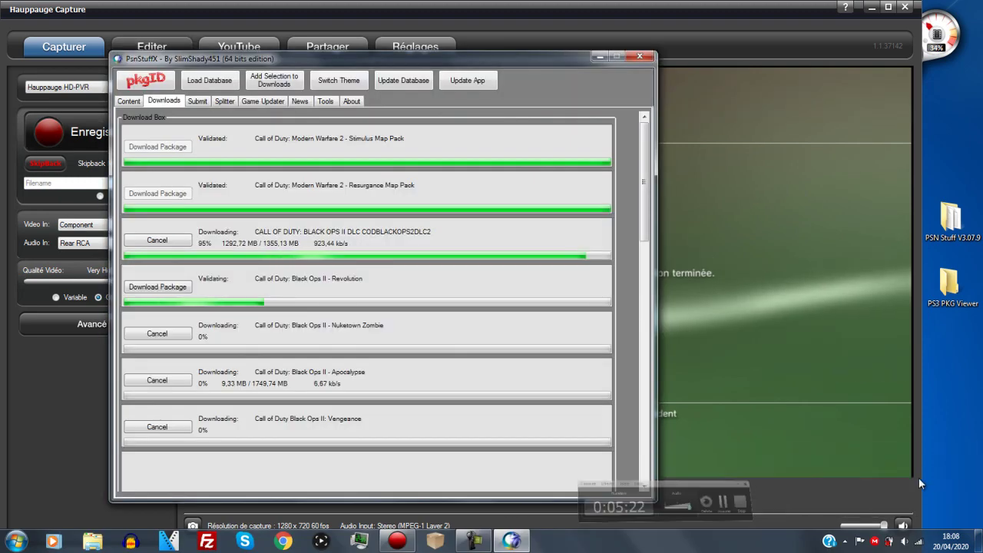
left_click(729, 20)
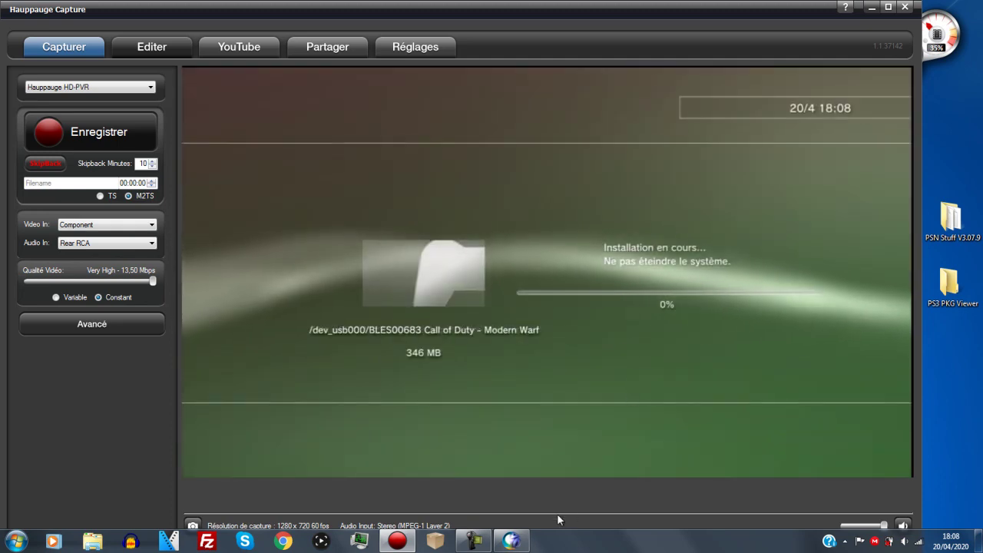
left_click(483, 543)
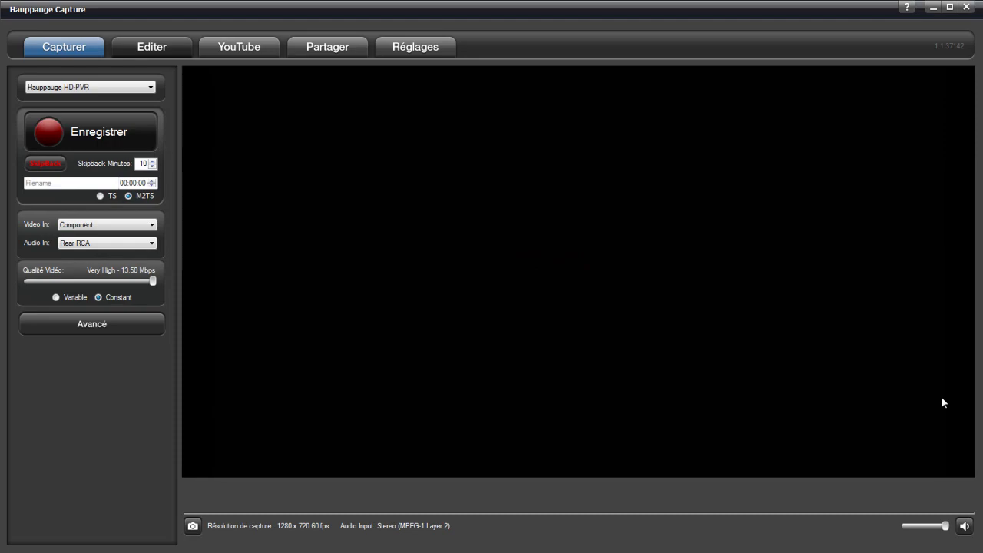
left_click(933, 7)
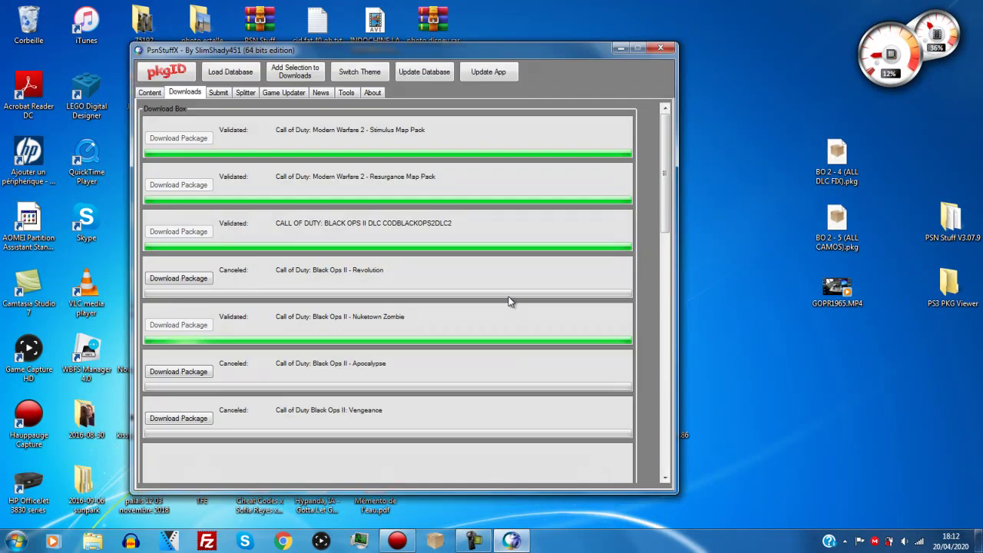
Restart the Call of Duty: Black Ops II - Revolution package download in PsnStuffX.
left_click(504, 543)
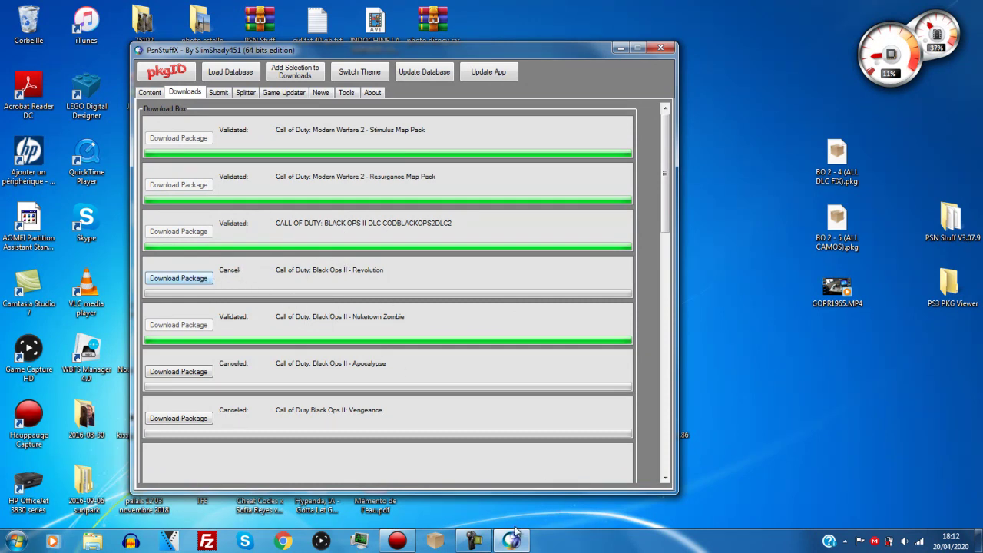
left_click(474, 541)
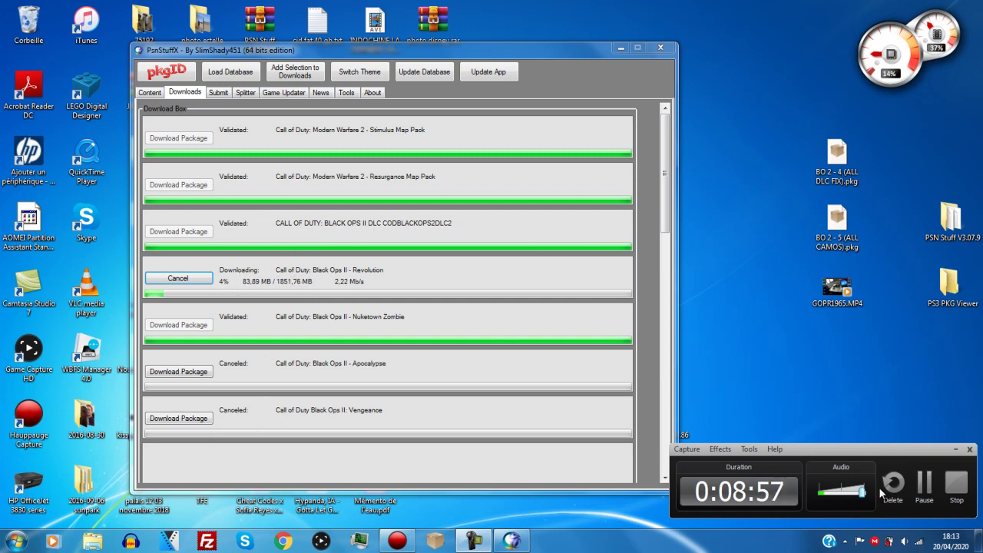
left_click(924, 482)
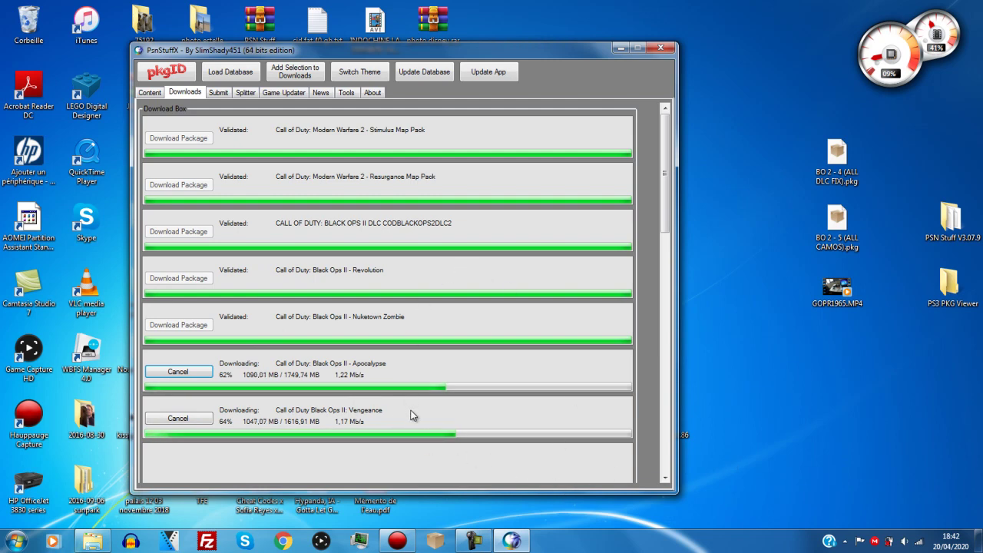
Switch to FileZilla and connect to the PS3 at host 10.1.1.1, retrying the quick connection as needed.
left_click(206, 541)
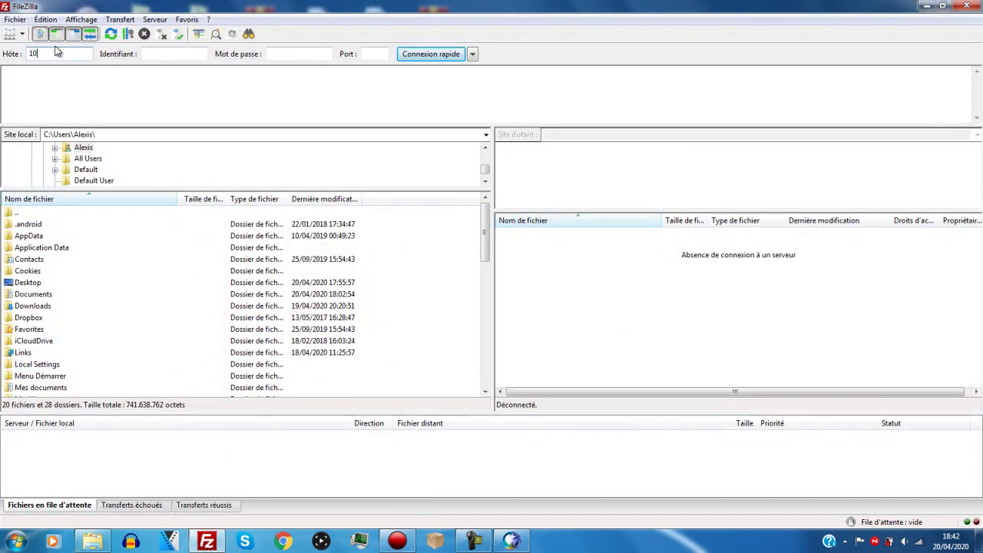
key("Return")
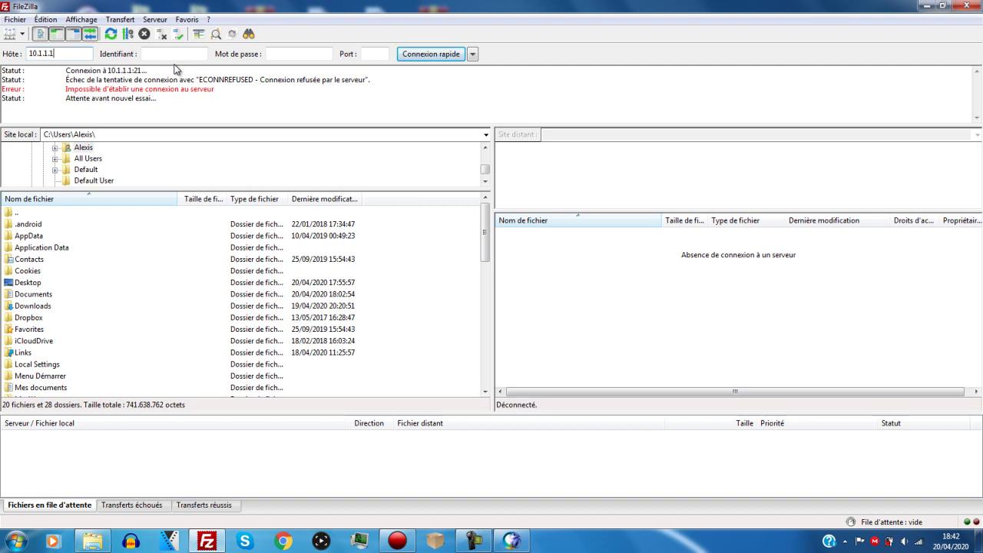
left_click(413, 57)
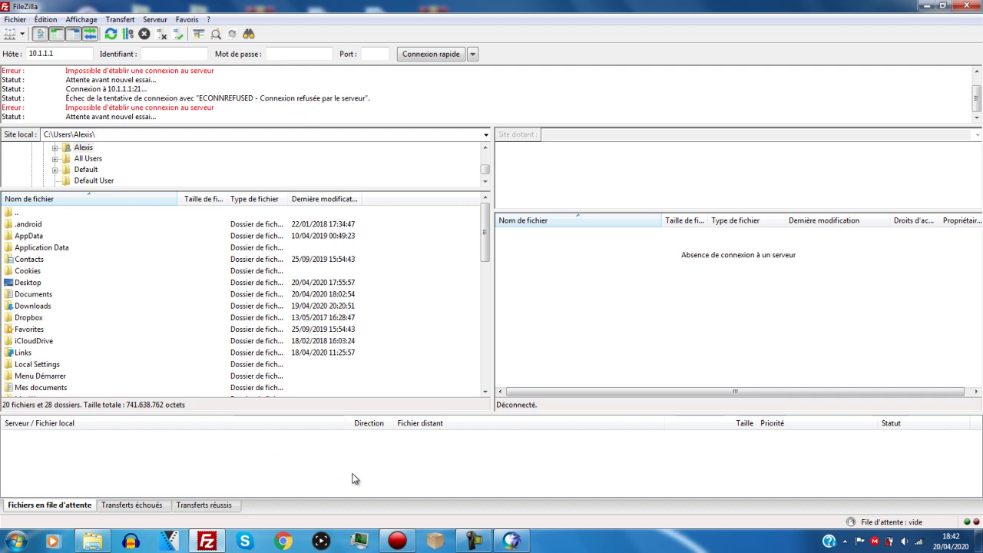
left_click(474, 542)
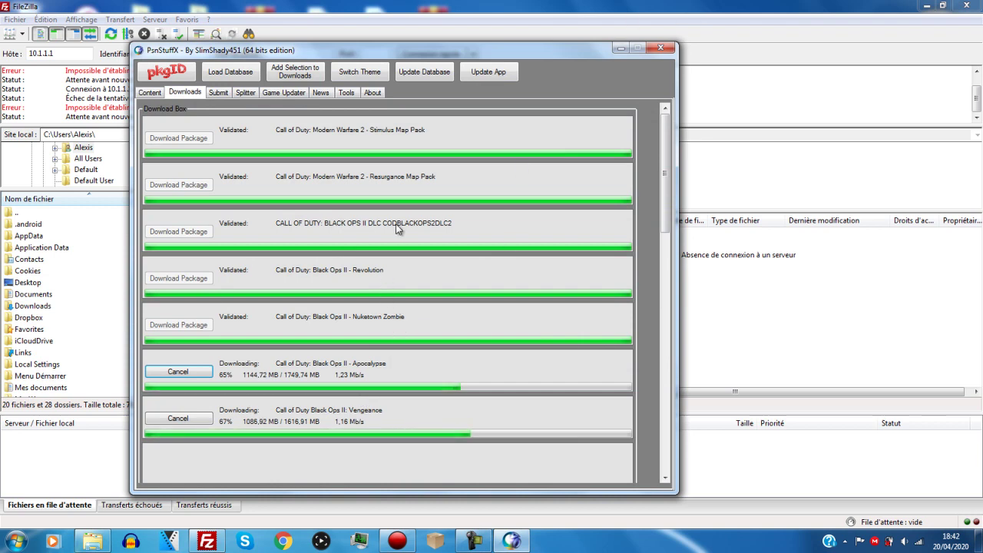
key("alt+Tab")
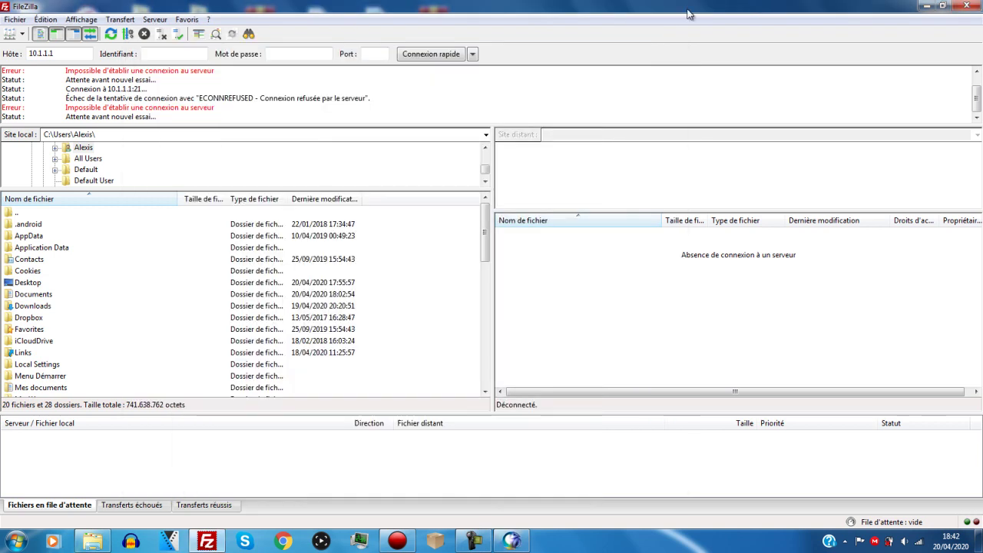
left_click(433, 53)
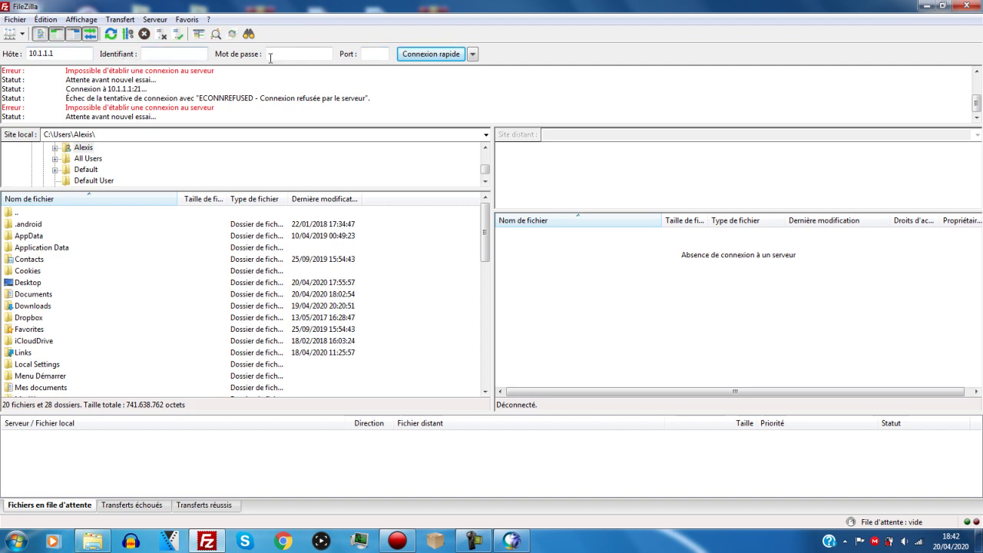
left_click(442, 54)
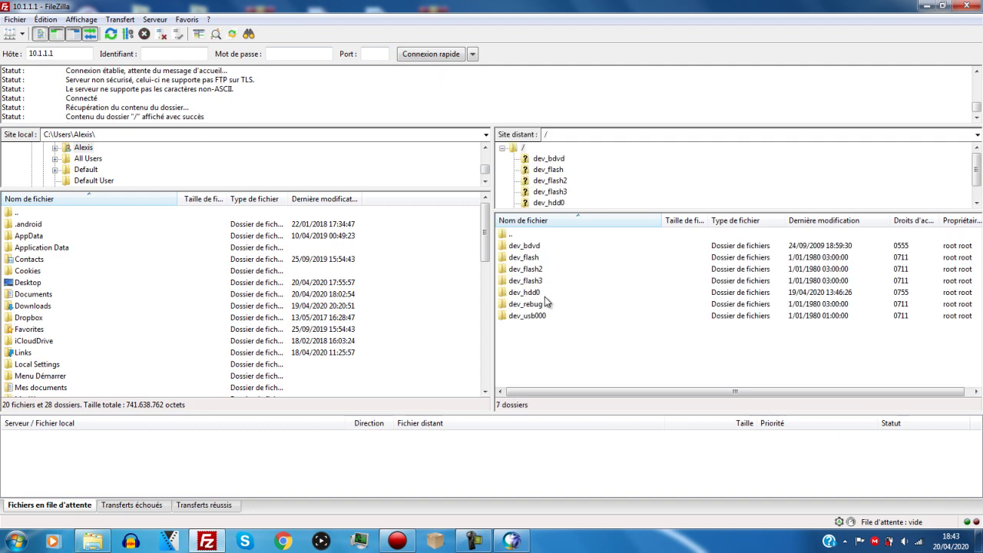
Open /dev_hdd0/packages on the PS3 and bring up the local downloads folder inside PSN Stuff V3.07.9.
double_click(524, 292)
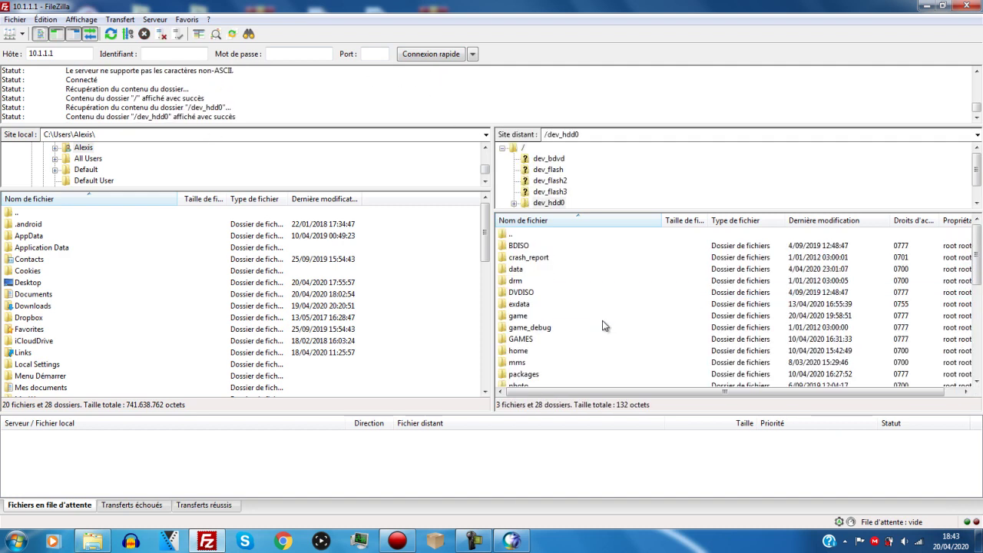
double_click(533, 339)
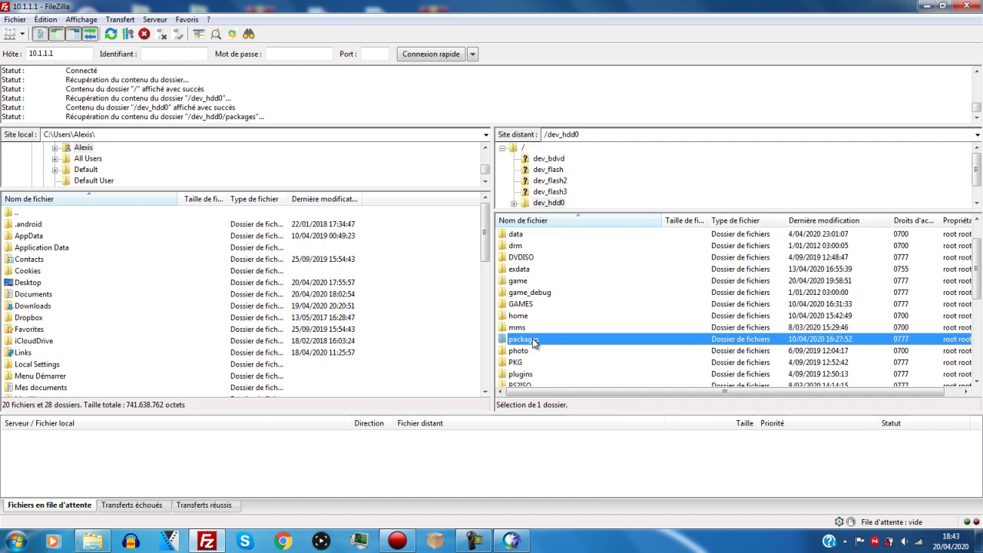
left_click(927, 6)
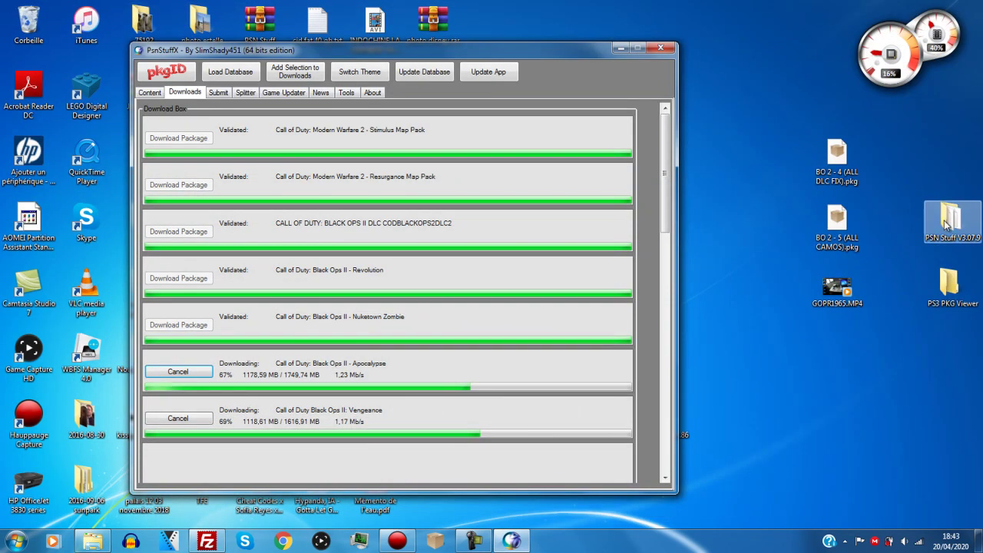
double_click(946, 223)
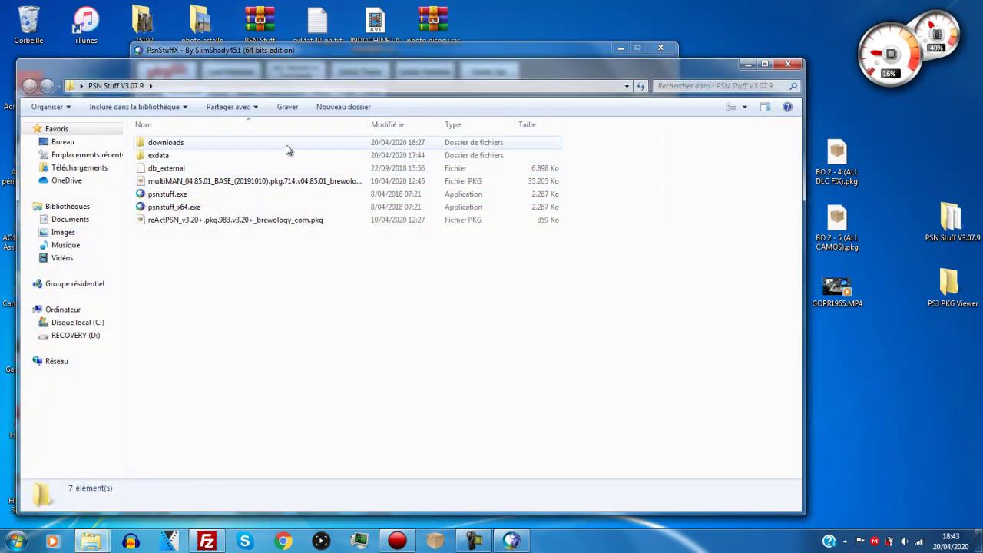
double_click(286, 145)
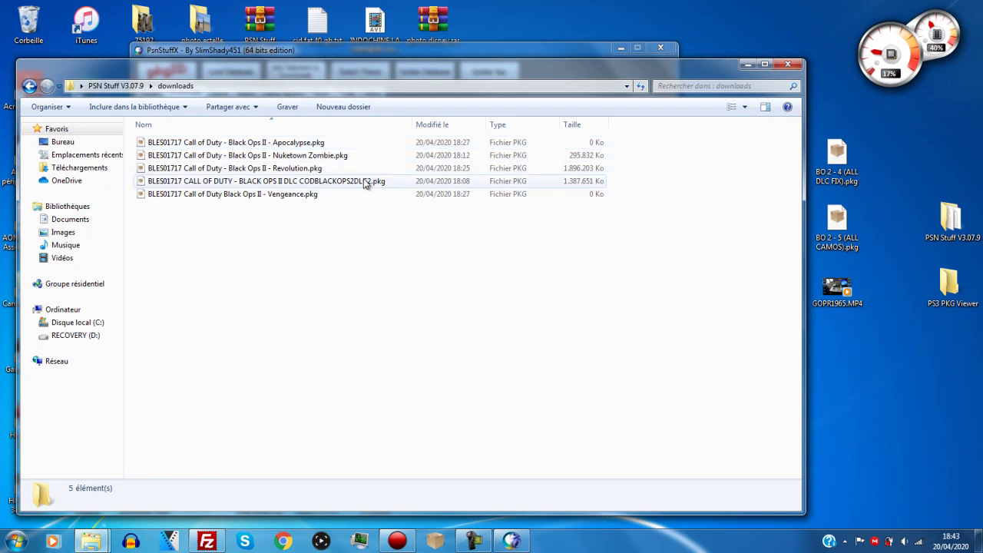
Upload the Black Ops II Nuketown Zombie, Revolution and CODBLACKOPS2DLC2 packages to the PS3's packages folder, then minimize FileZilla and the downloads folder.
left_click(317, 183)
left_click(312, 170, "ctrl")
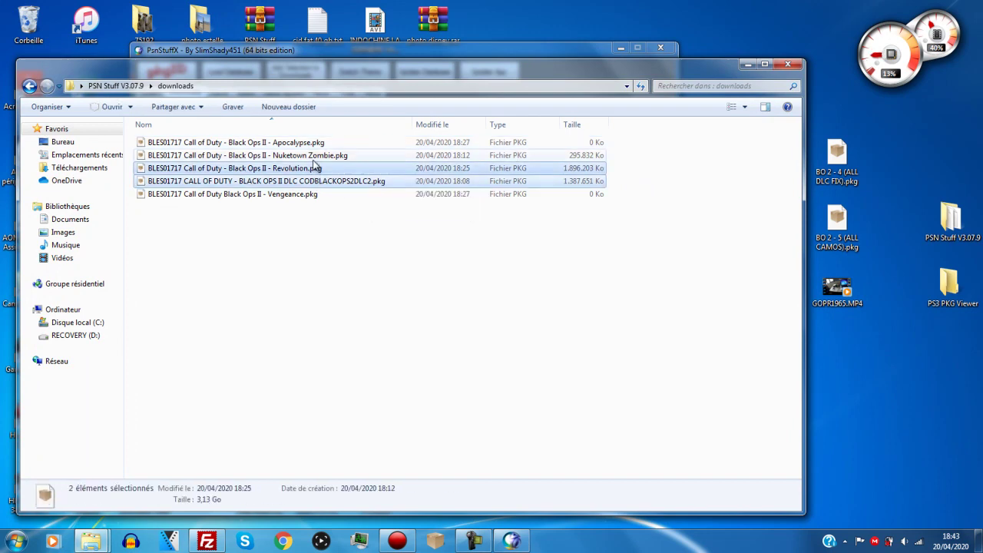
left_click(323, 155, "ctrl")
left_click_drag(319, 71, 483, 41)
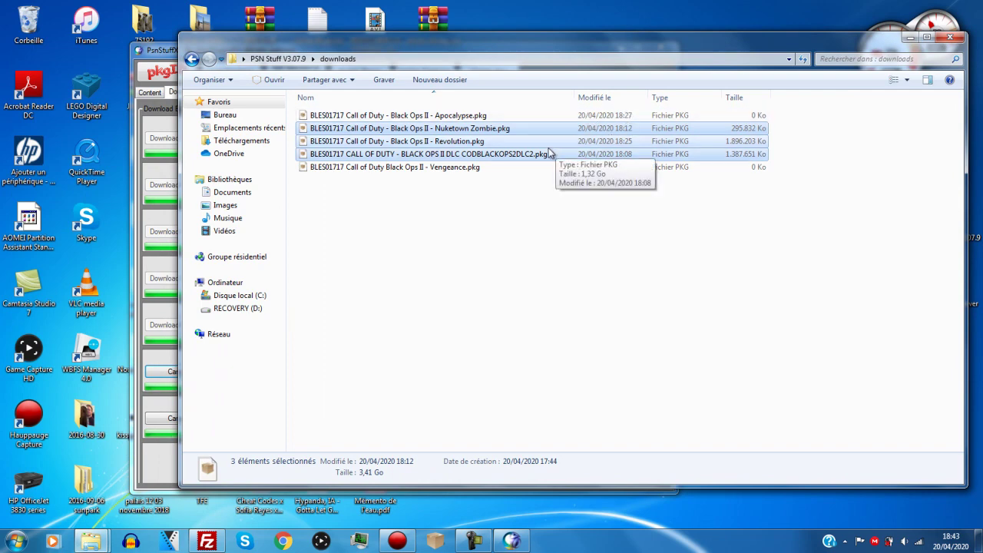
left_click_drag(555, 147, 605, 343)
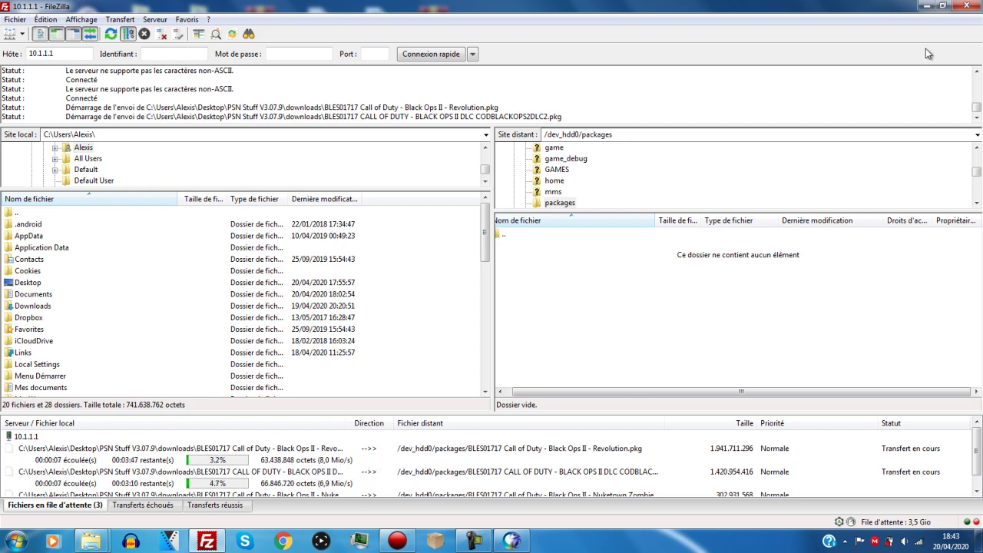
left_click(925, 6)
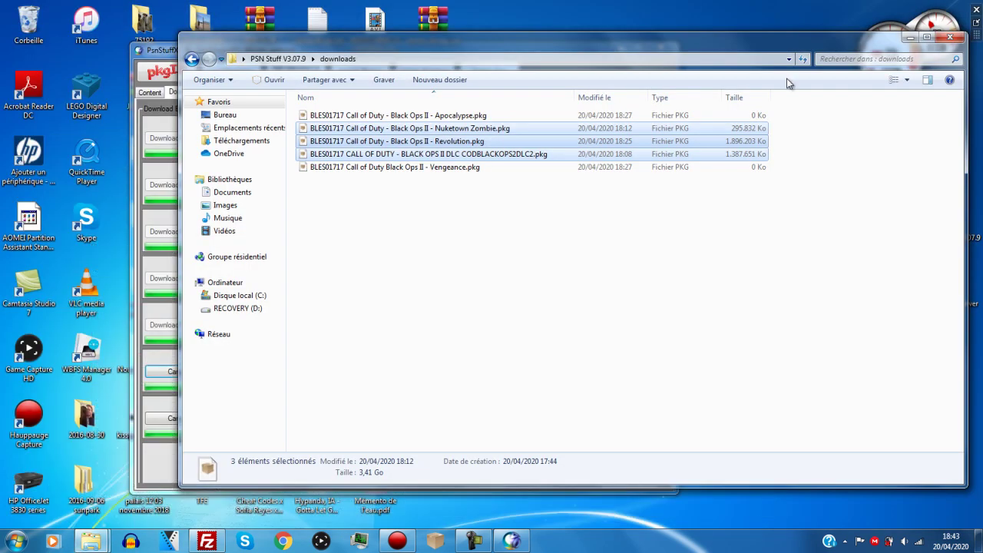
left_click(910, 37)
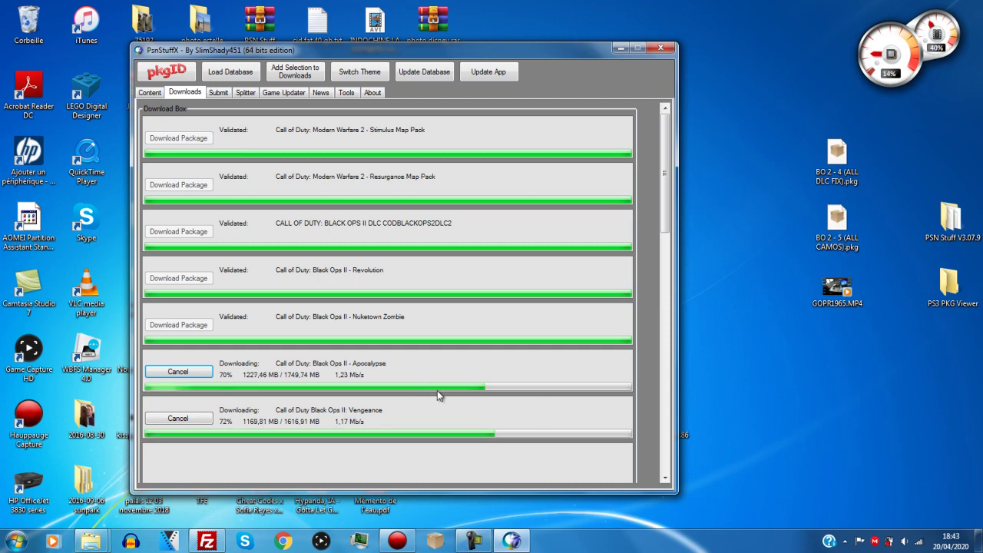
left_click(474, 541)
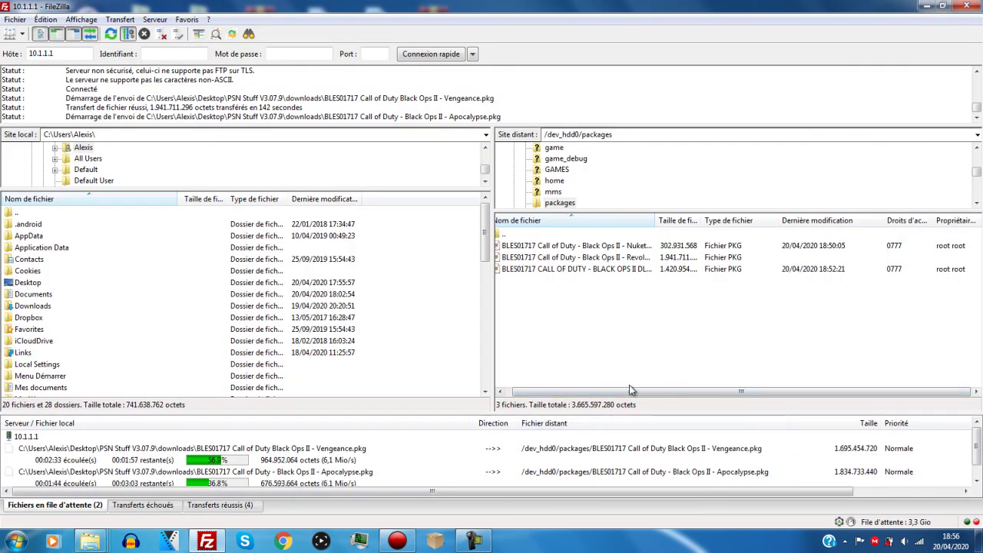
Switch to Hauppauge Capture to view the PS3's game menu, and minimize it when done.
left_click(397, 541)
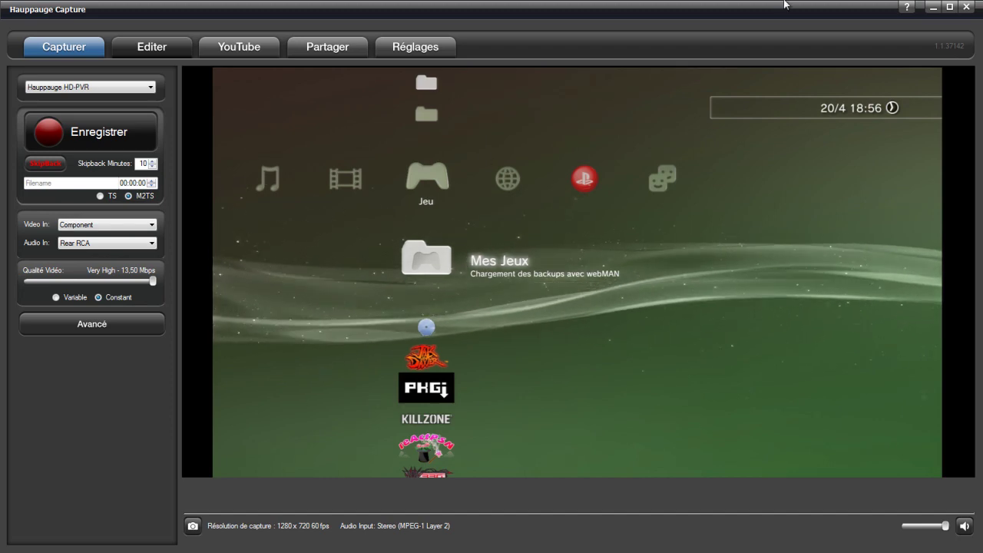
left_click(935, 7)
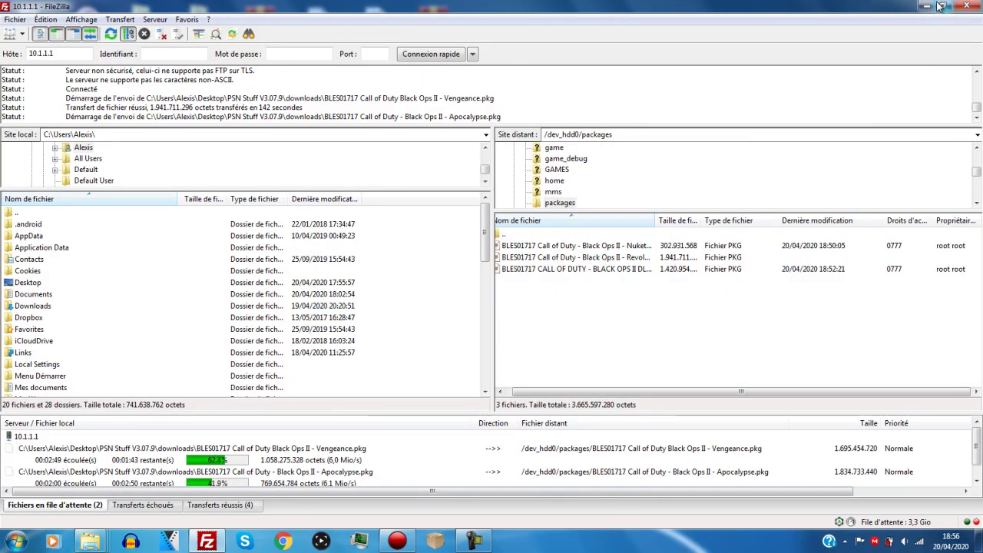
Queue BO 2 - 4 (ALL DLC FIX).pkg and BO 2 - 5 (ALL CAMOS).pkg from the desktop for upload to /dev_hdd0/packages.
left_click(942, 6)
left_click(876, 39)
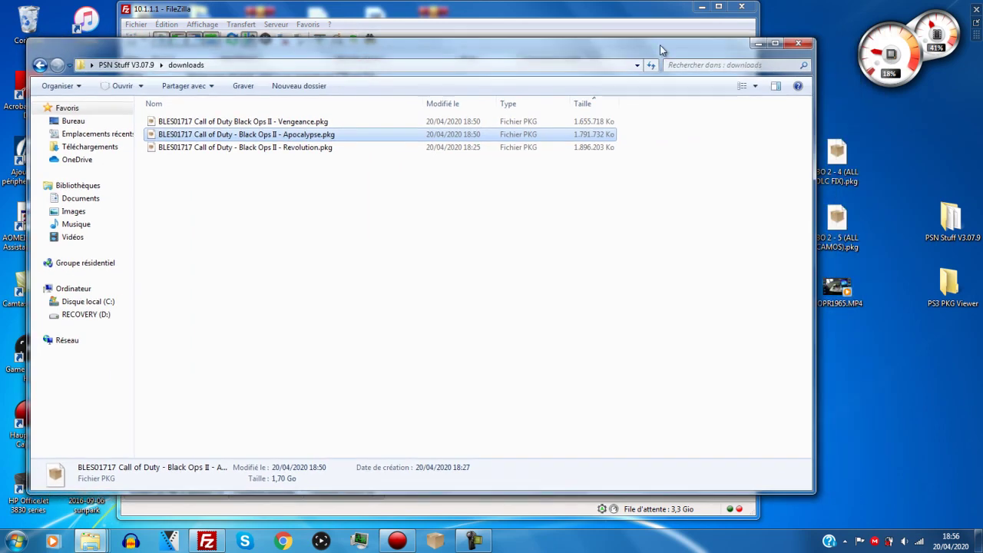
left_click(802, 43)
left_click_drag(848, 117, 642, 341)
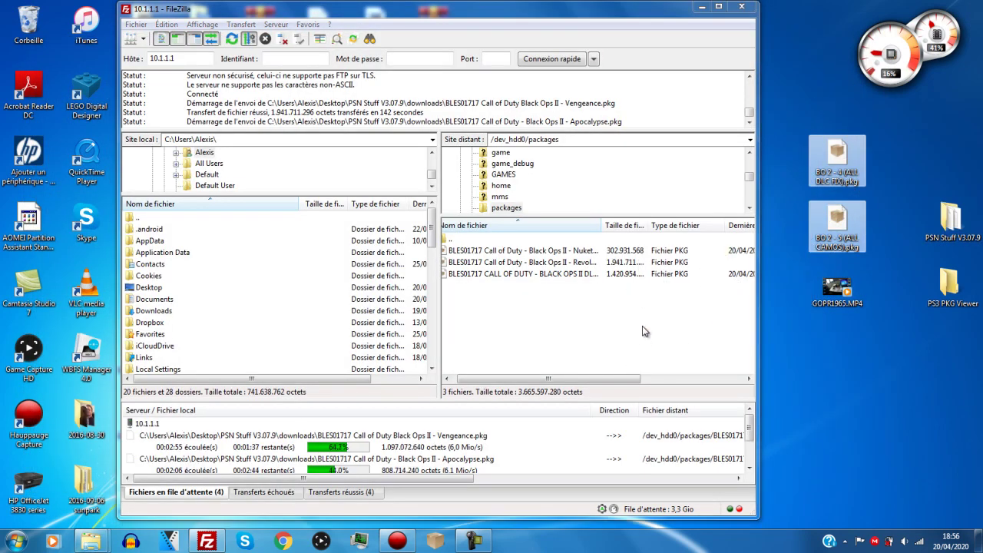
left_click(719, 7)
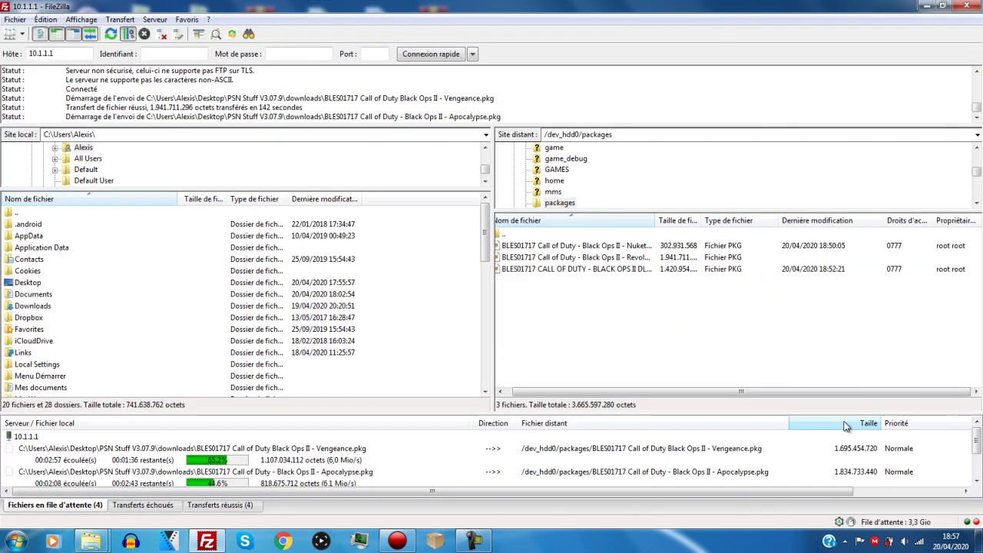
Set the transfer priority of the queued ALL DLC FIX and ALL CAMOS packages to the highest level, "La plus élevée".
left_click_drag(976, 446, 977, 461)
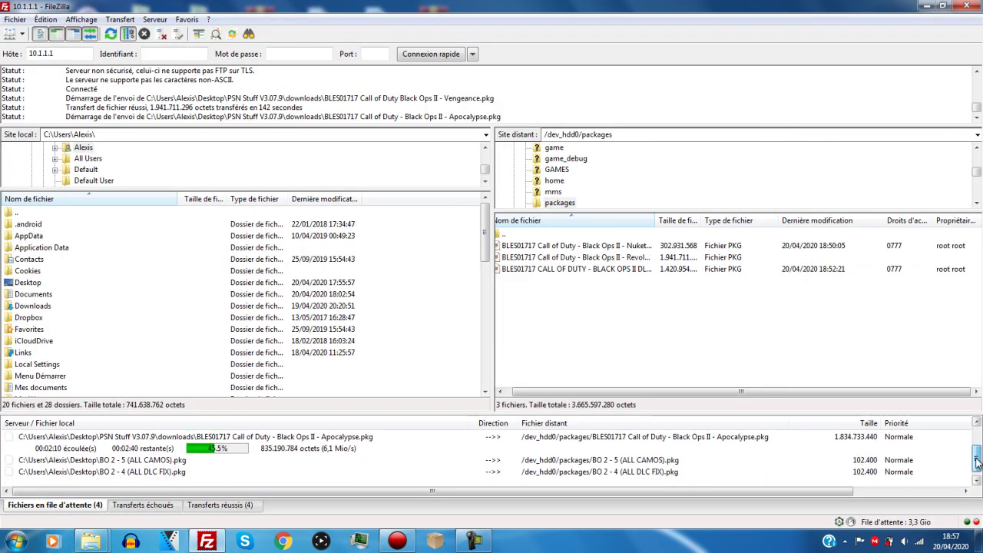
left_click(164, 463)
left_click(153, 472)
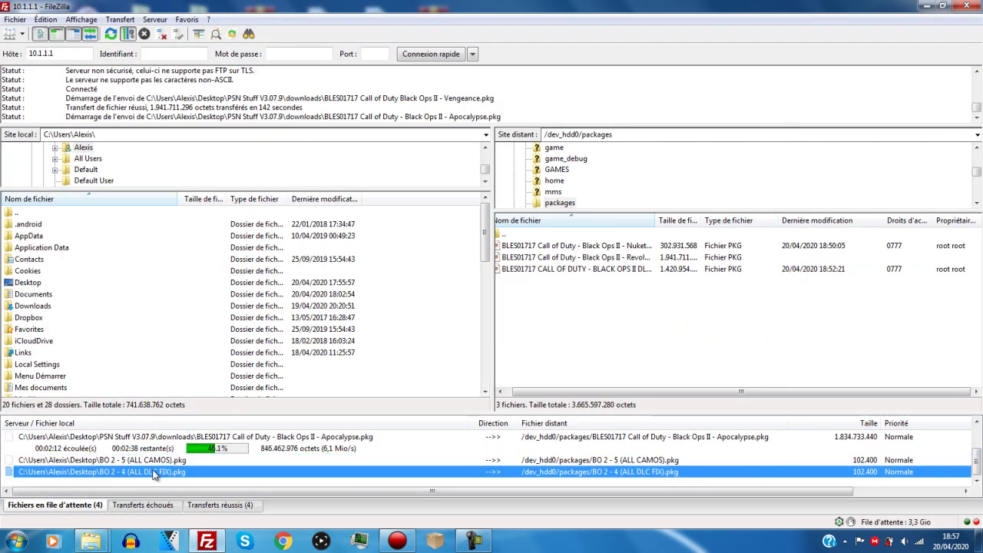
right_click(154, 472)
mouse_move(271, 433)
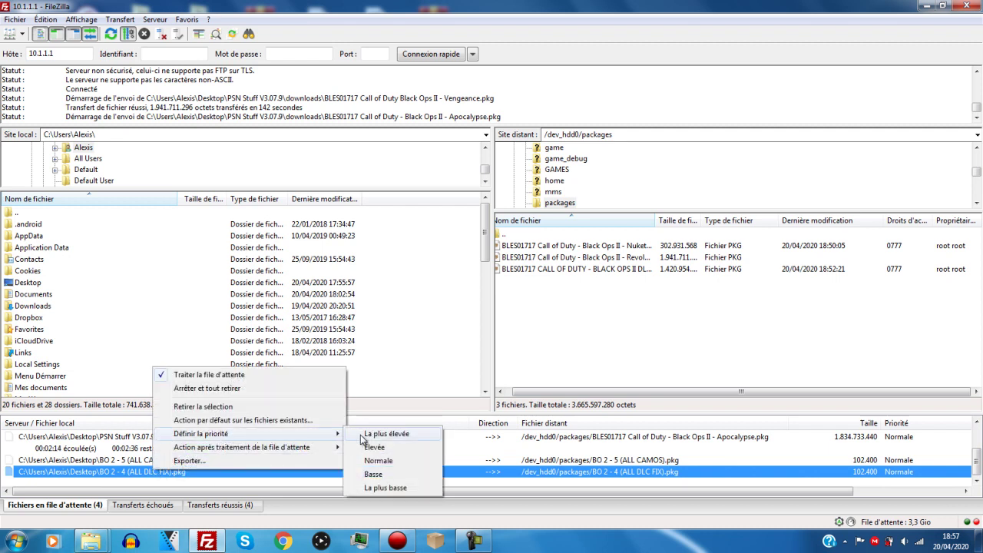
left_click(386, 434)
left_click(169, 461)
right_click(172, 464)
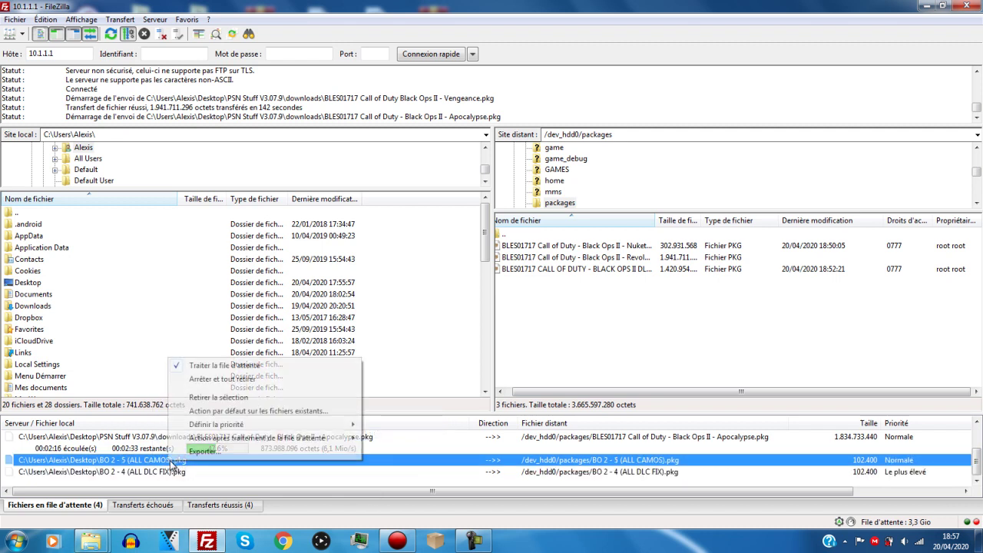
mouse_move(230, 424)
left_click(384, 424)
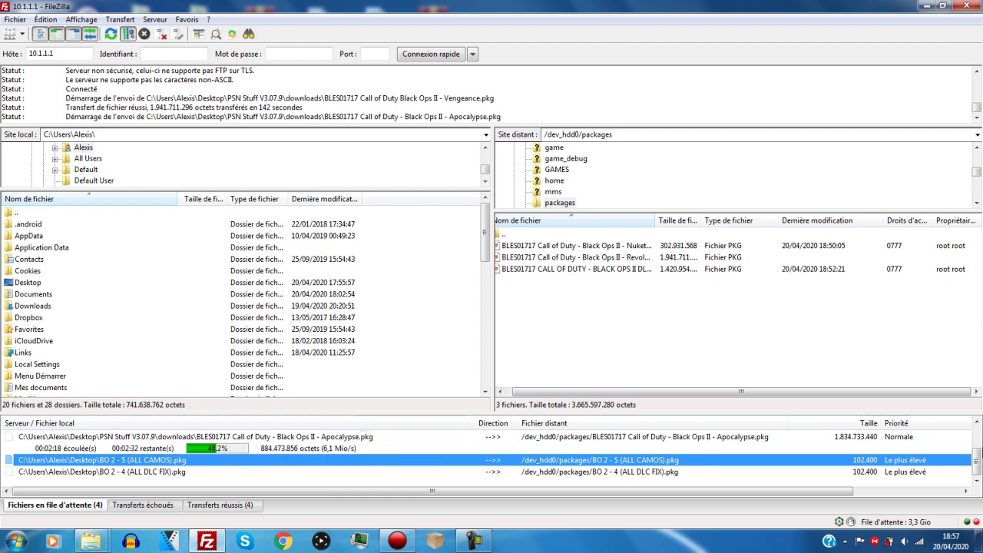
Monitor the progress of the Vengeance and Apocalypse uploads and the files waiting in the transfer queue.
left_click_drag(978, 459, 978, 452)
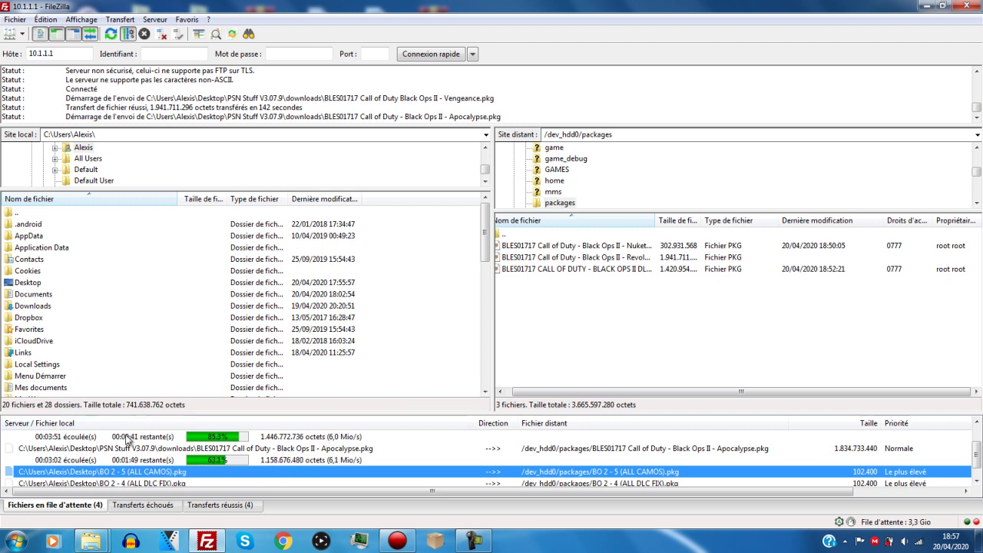
scroll(978, 444, "up", 1)
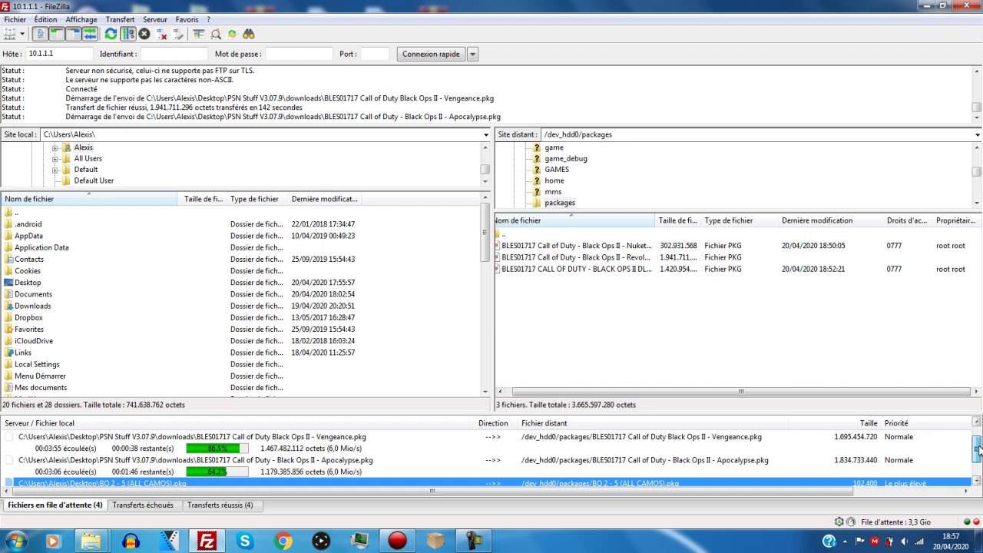
left_click_drag(979, 450, 978, 463)
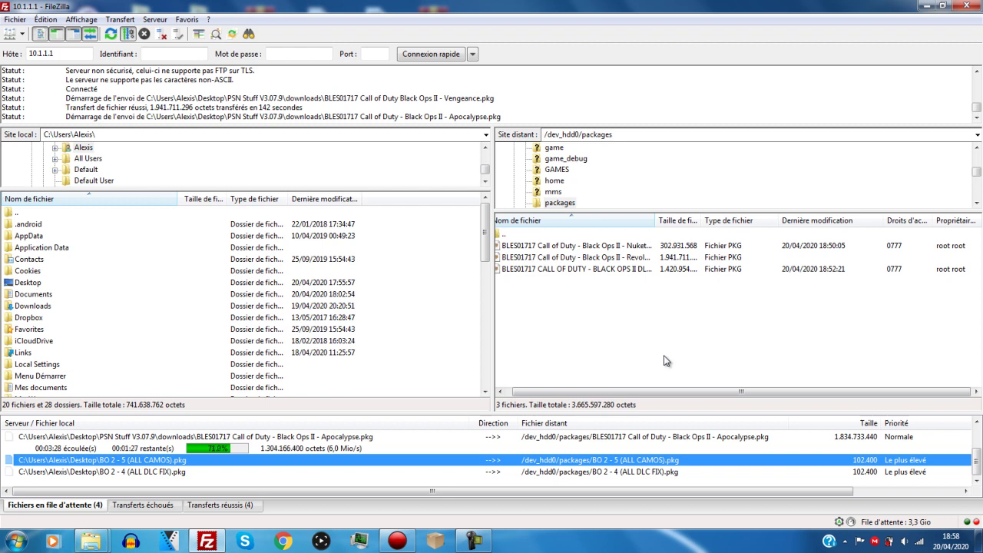
left_click_drag(978, 455, 978, 442)
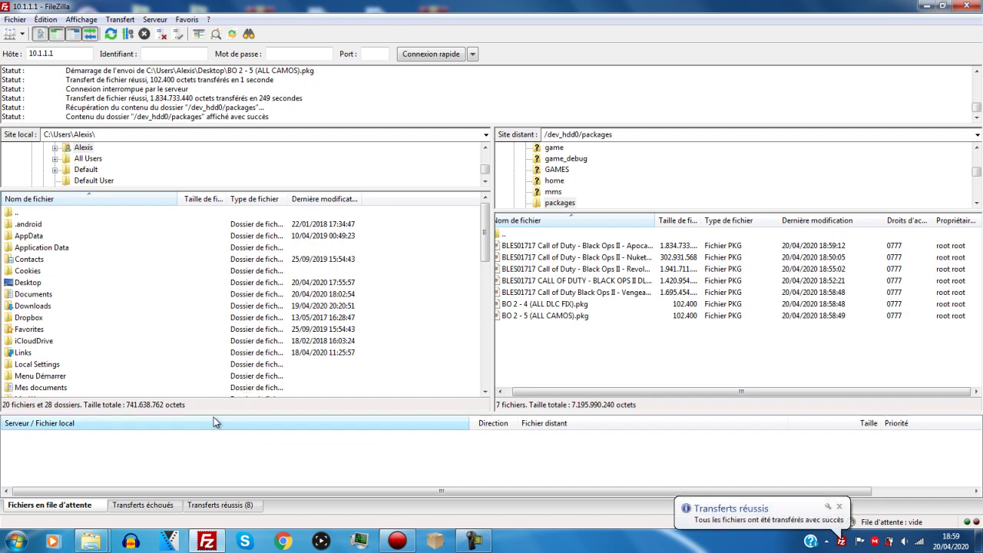
Minimize FileZilla and switch to Hauppauge Capture in a reduced window to watch the Black Ops II packages install on the PS3.
left_click(926, 5)
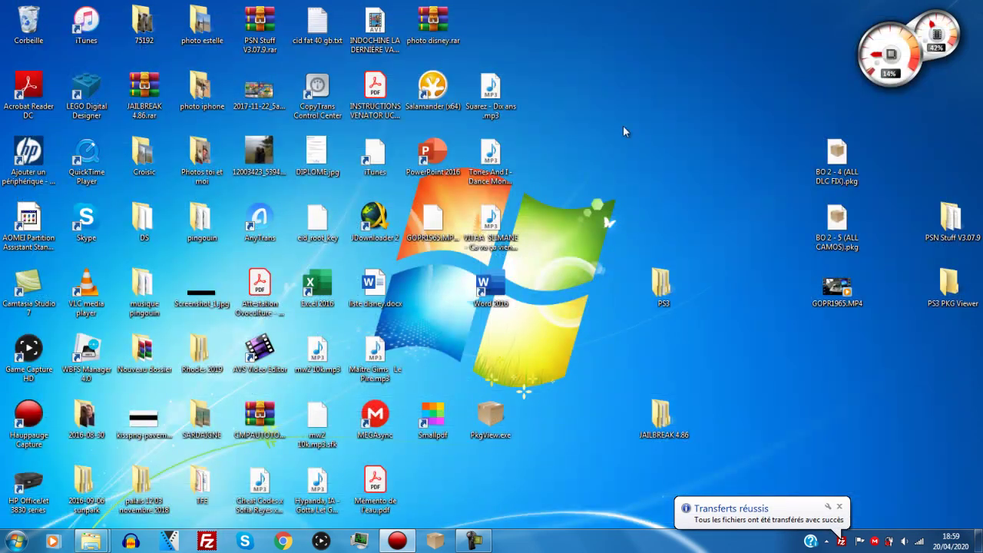
left_click(398, 541)
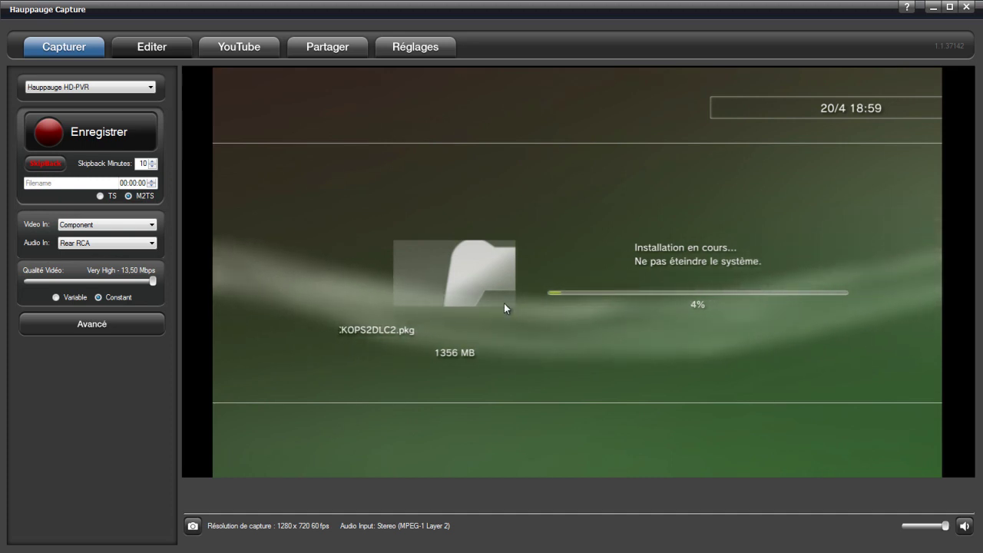
left_click(949, 9)
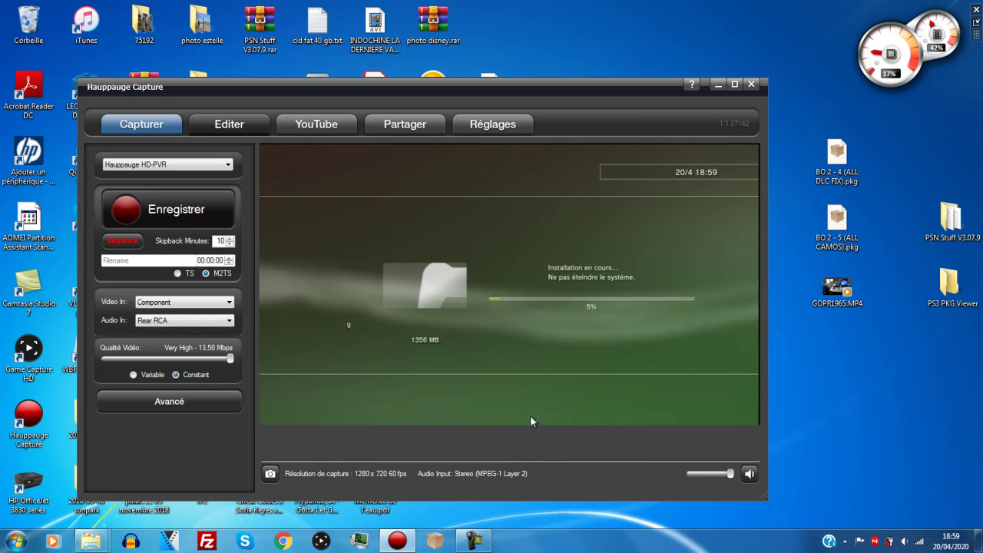
left_click(483, 540)
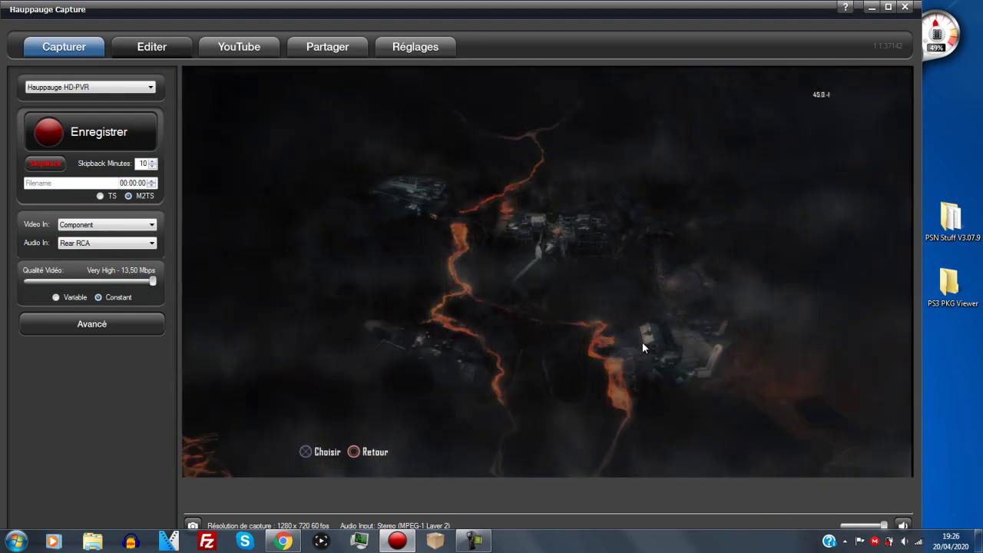
left_click(474, 541)
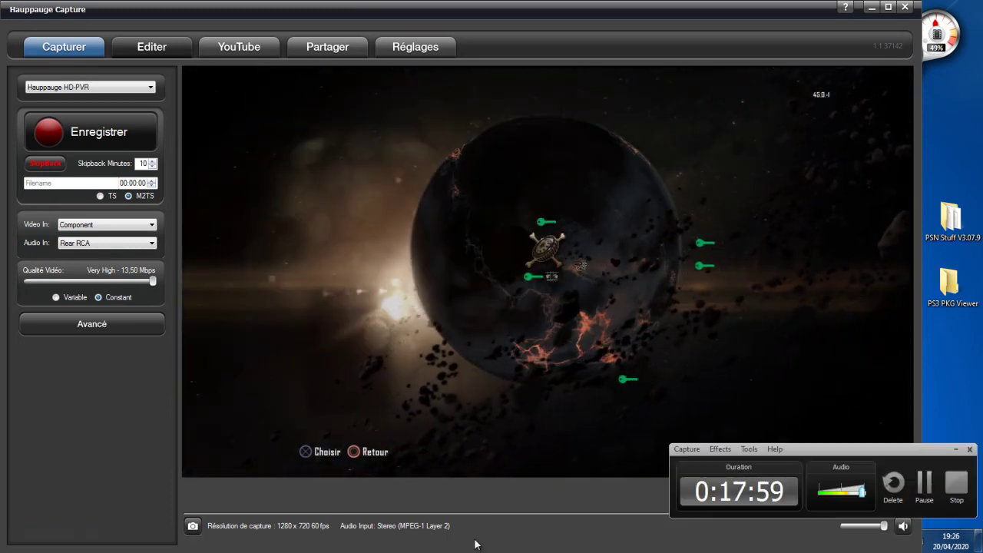
left_click(955, 480)
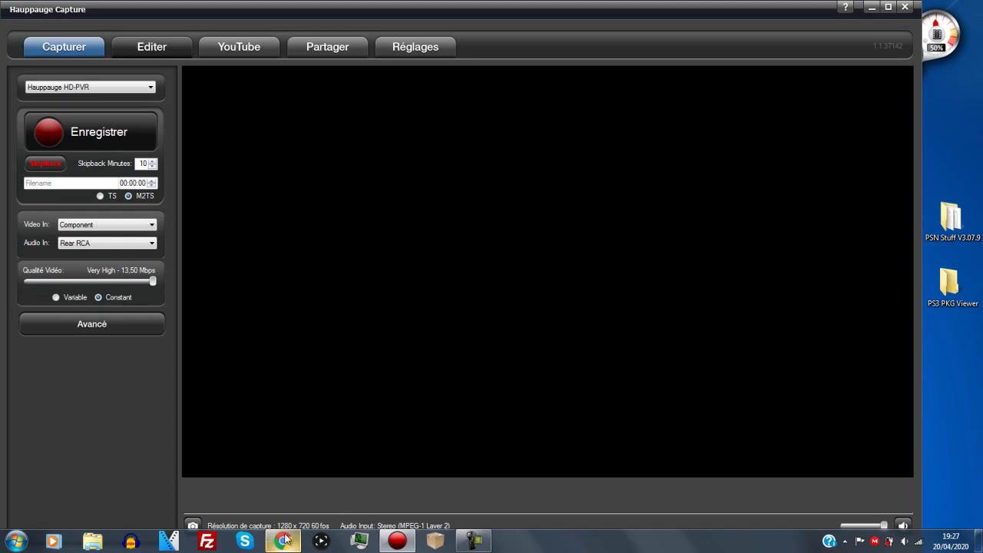
left_click(474, 541)
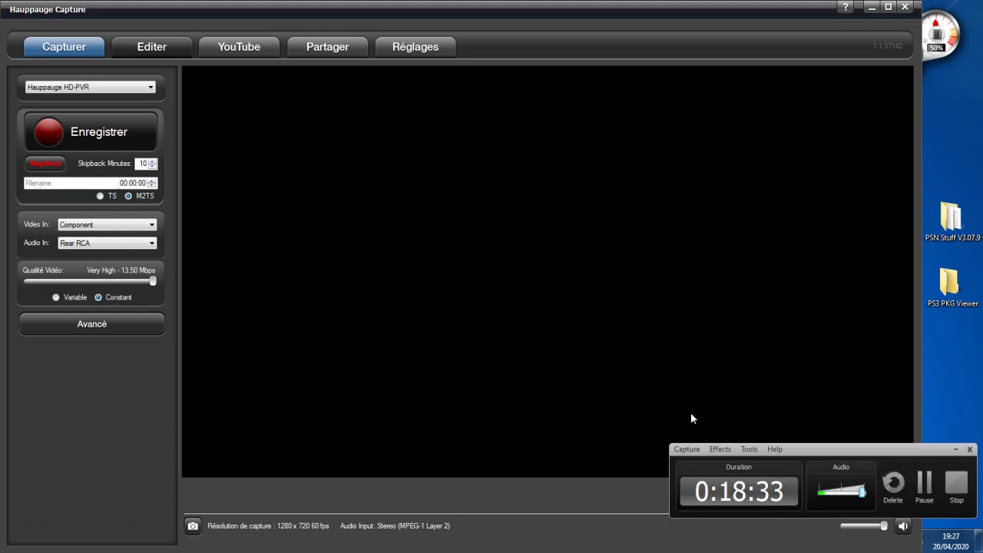